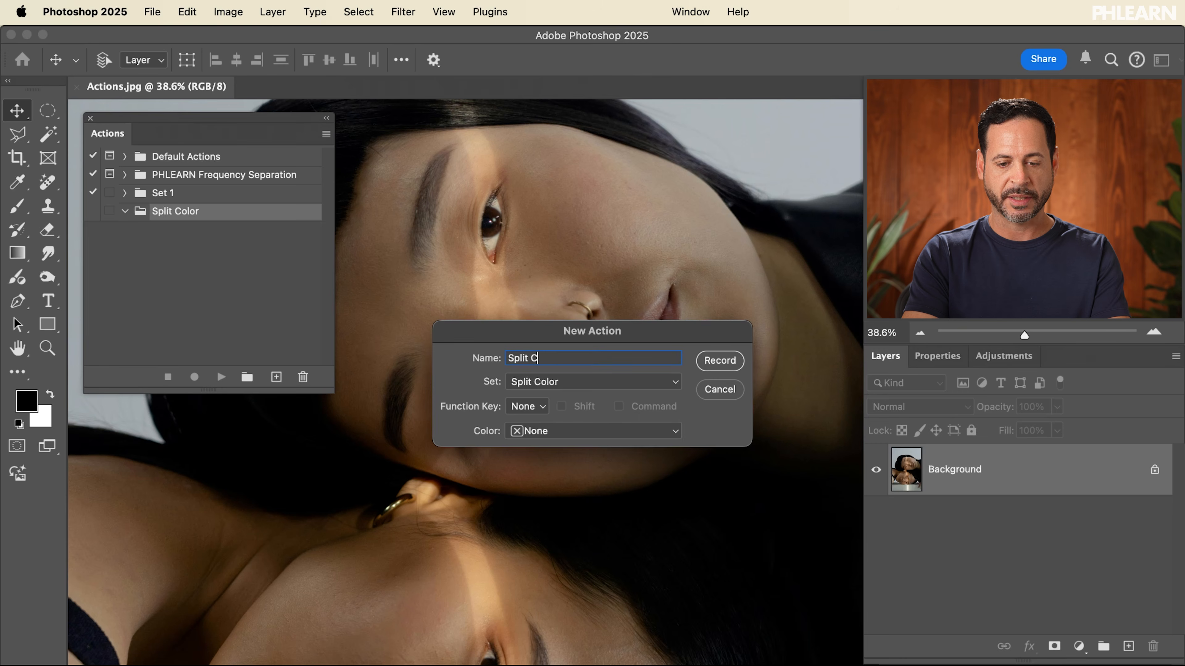
Start recording the new Split Color action and add a new blank layer above the Background
left_click(717, 365)
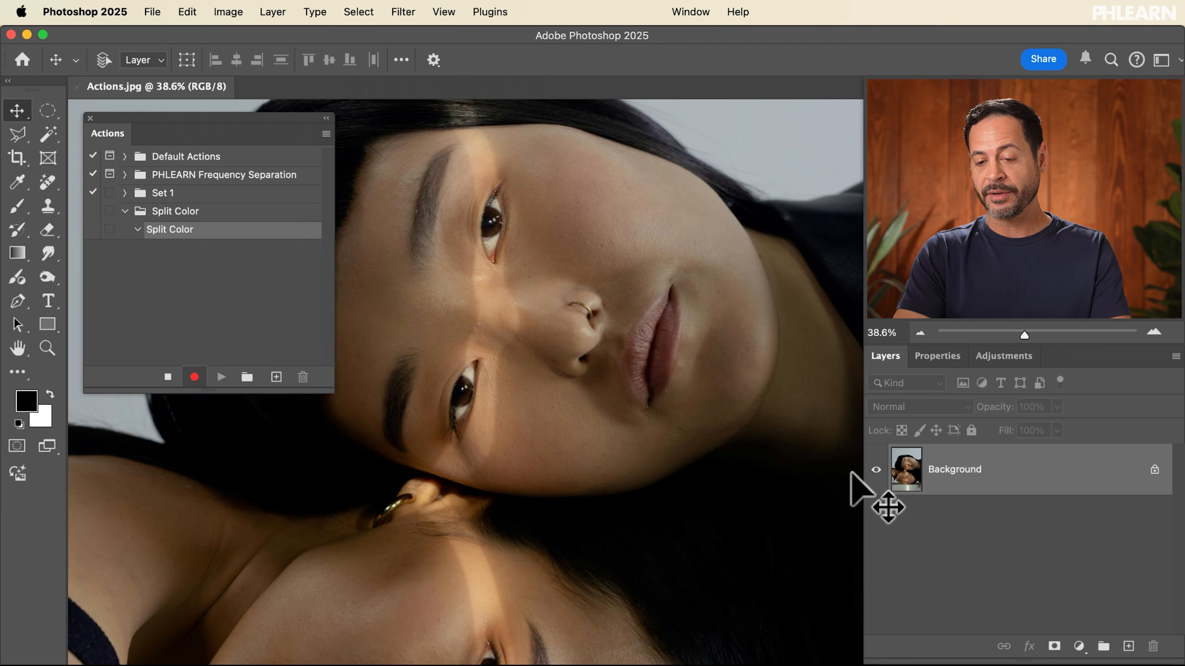
left_click(1128, 646)
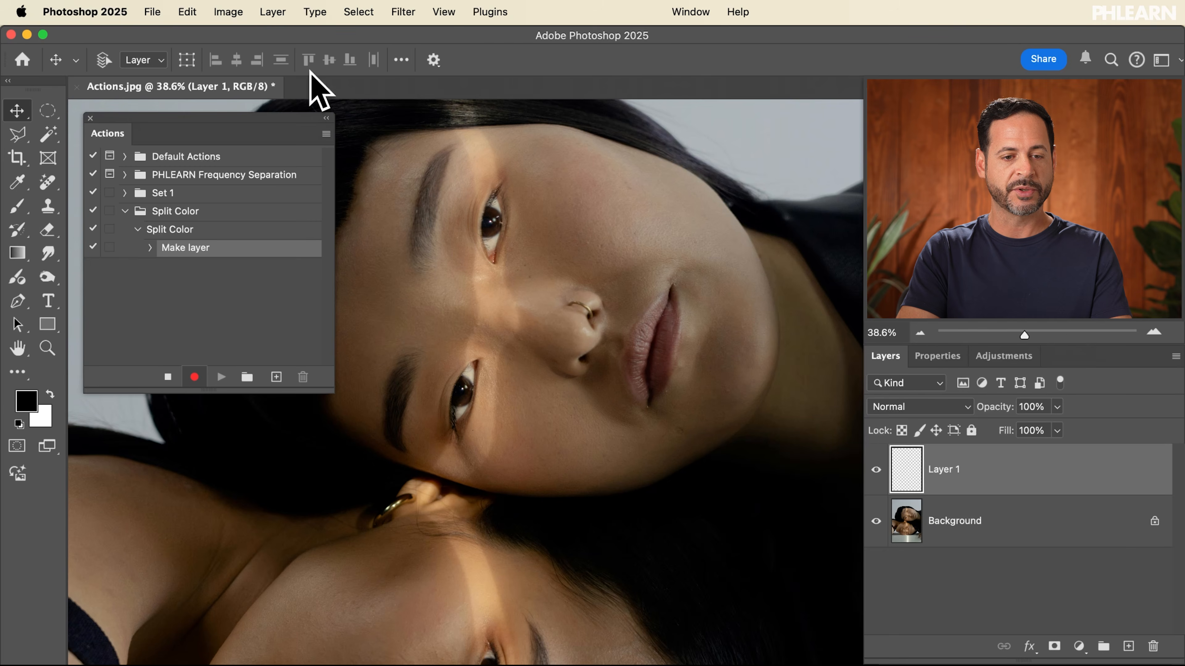
Apply Image onto the new layer from the merged image with Multiply blending at 100% opacity
left_click(228, 12)
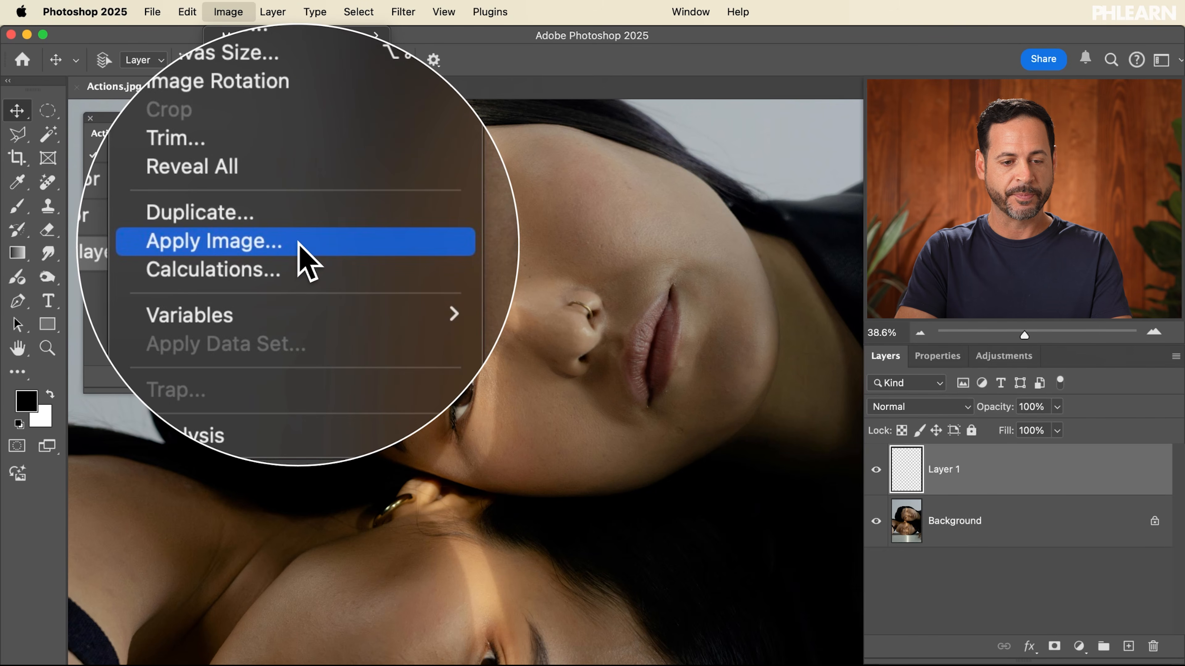
left_click(301, 255)
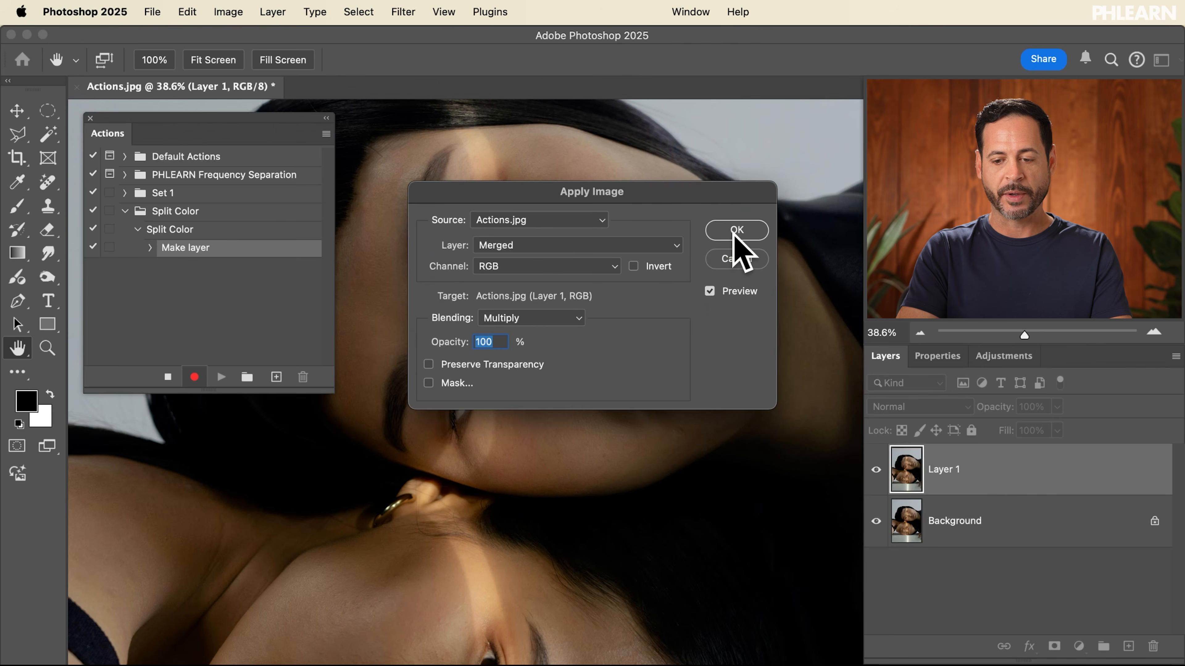
left_click(736, 231)
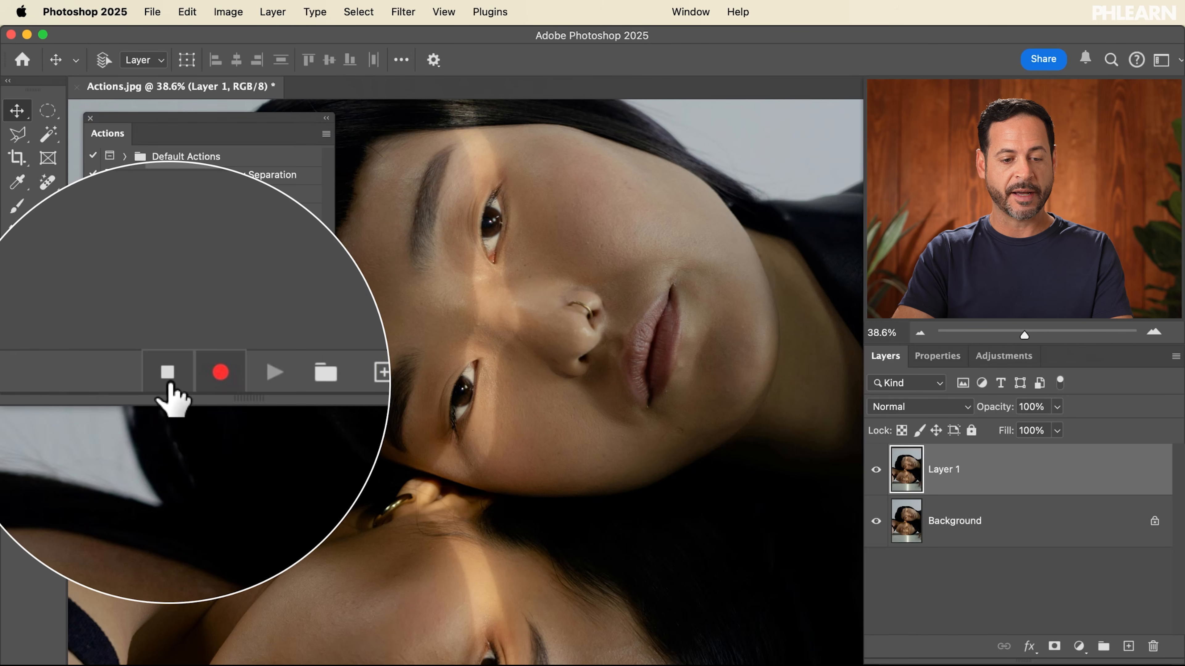
Stop recording and select the recorded Make layer and Apply Image steps in the action
left_click(168, 378)
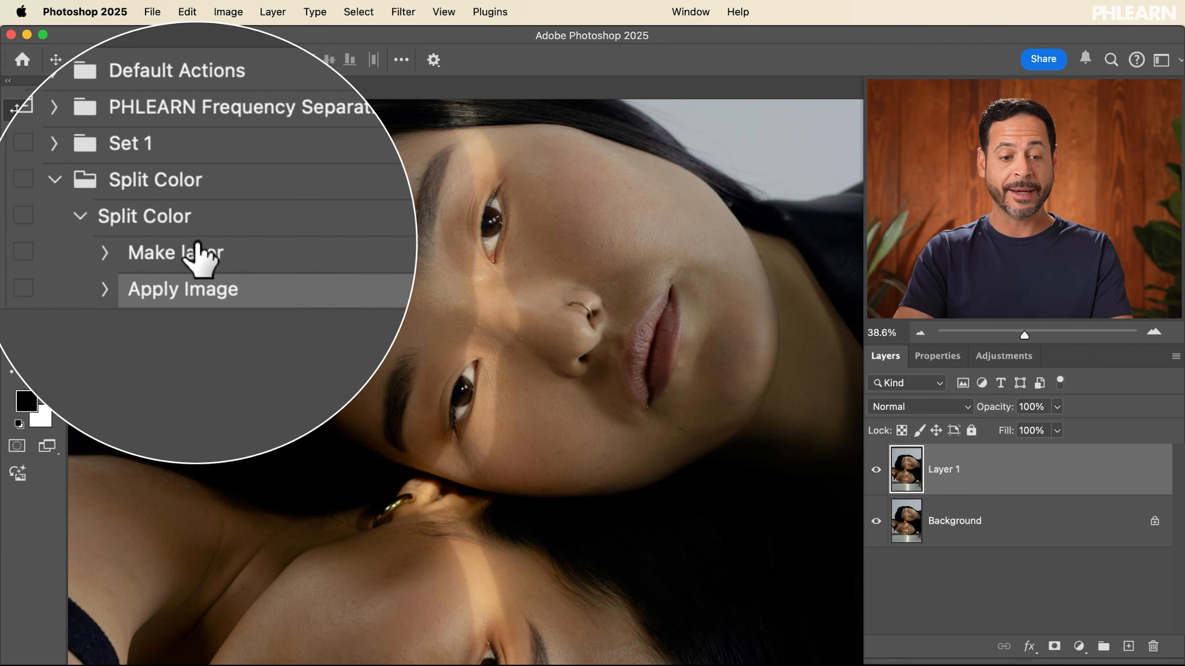
left_click(222, 252)
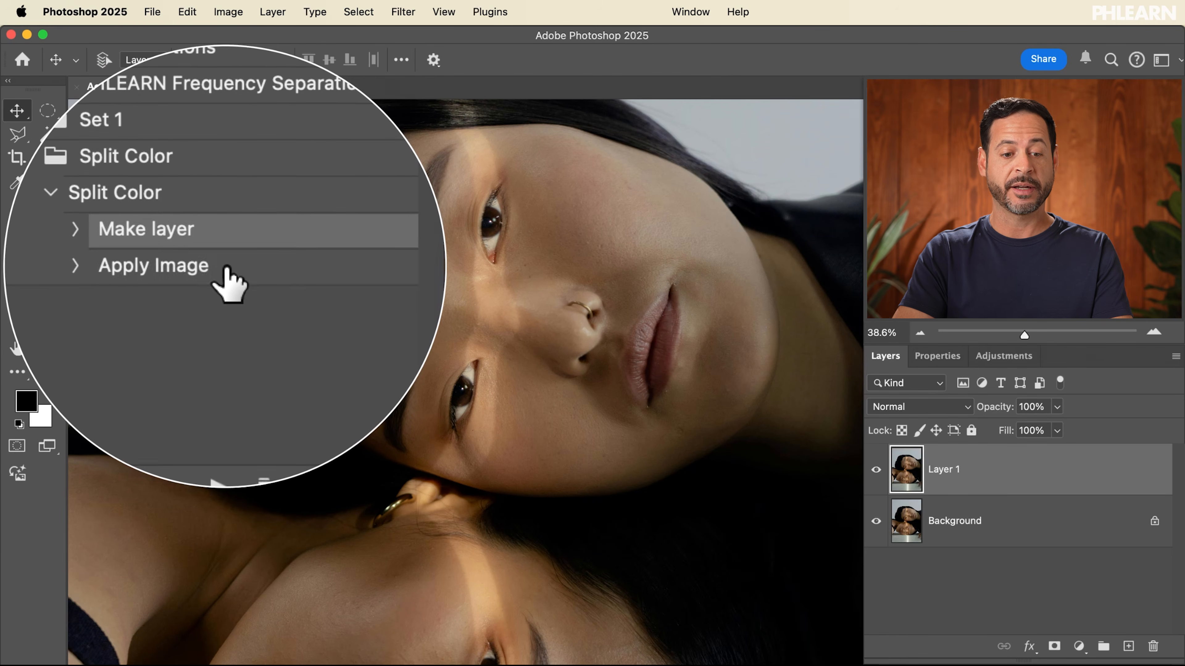
left_click(227, 267)
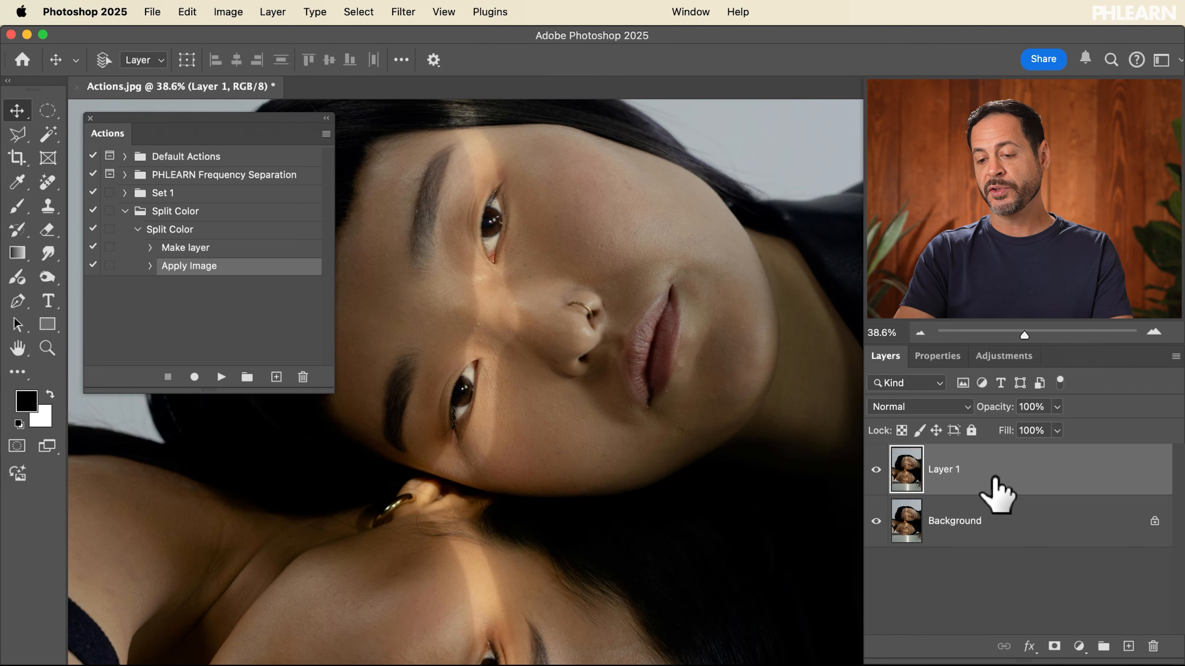
Delete Layer 1 and play the Split Color action to test it
key("Delete")
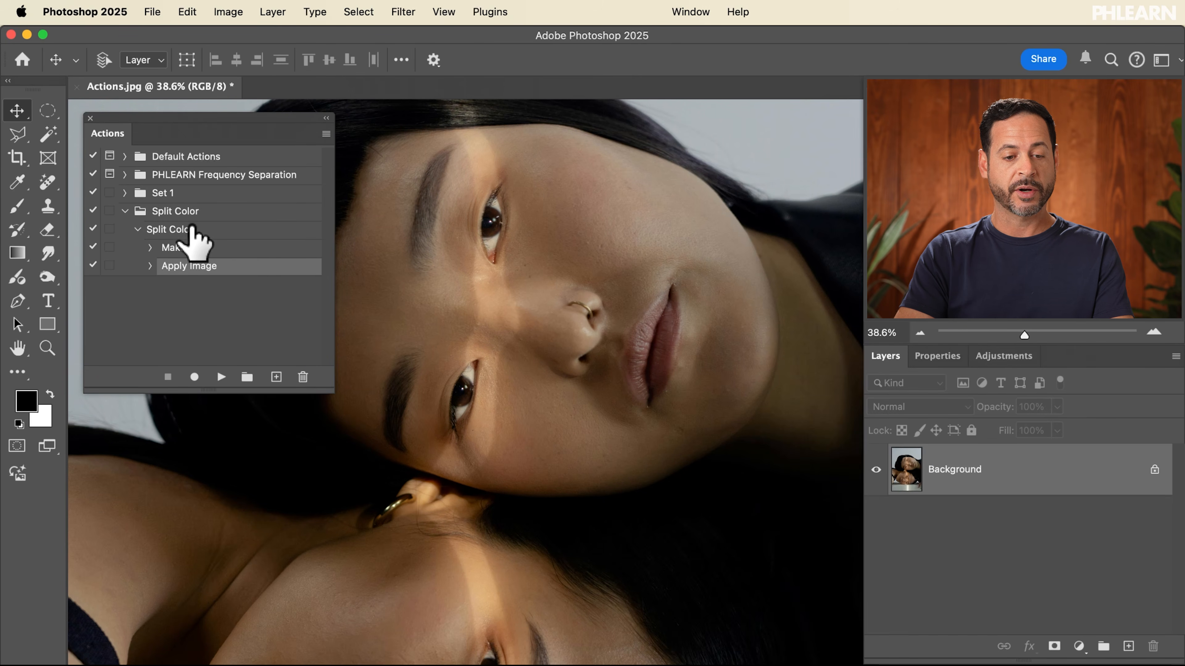
left_click(181, 229)
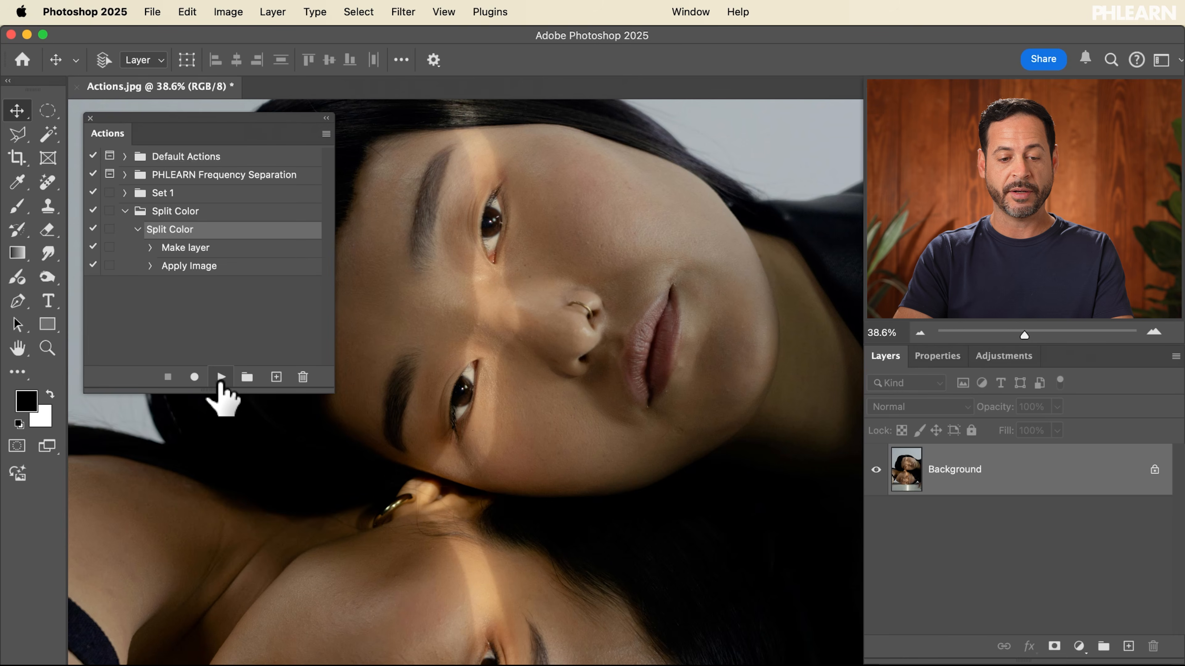
left_click(221, 377)
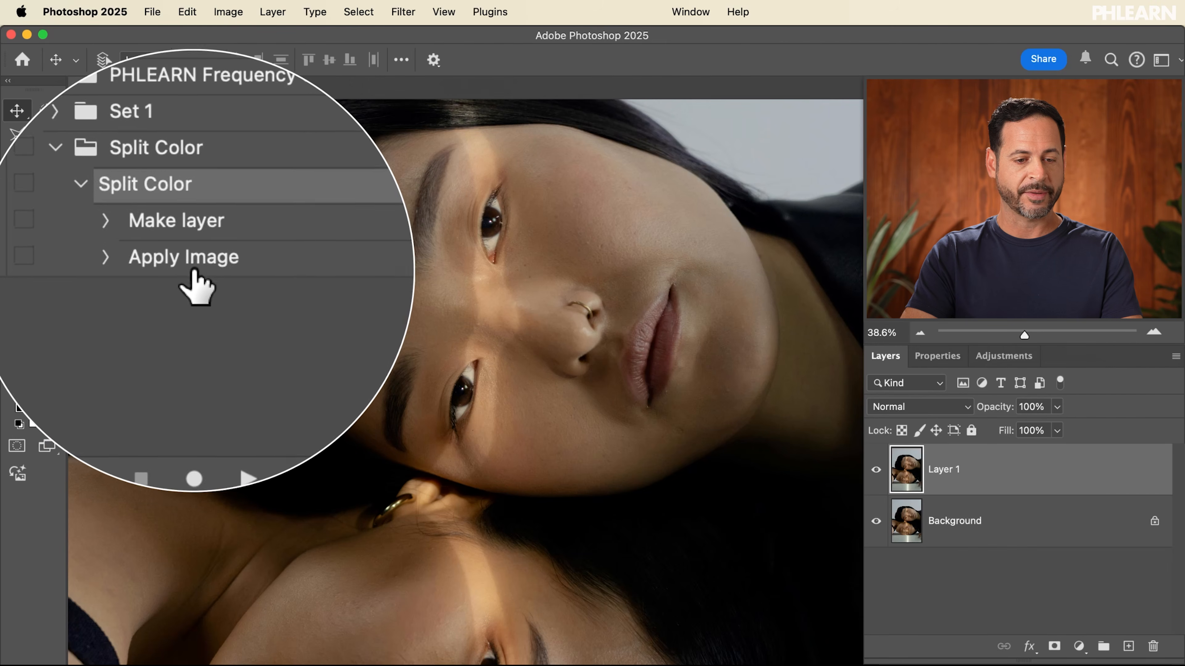
Resume recording the action and nudge Layer 1 two large steps to the right
left_click(193, 273)
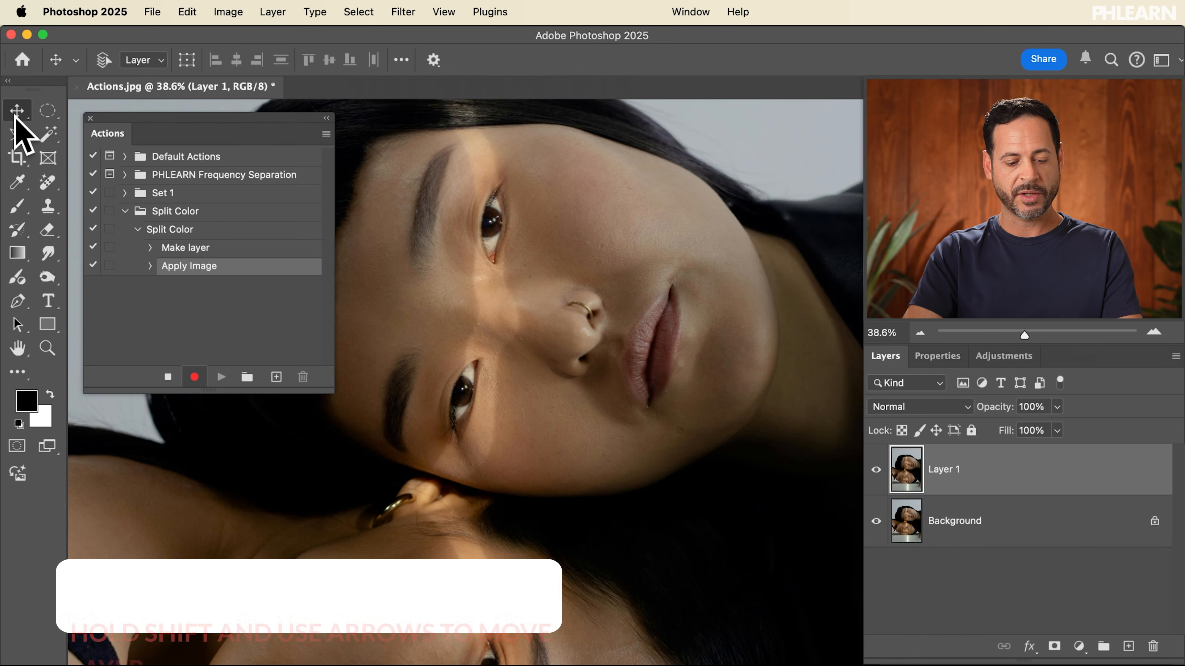
key("shift+Right")
key("shift+Right")
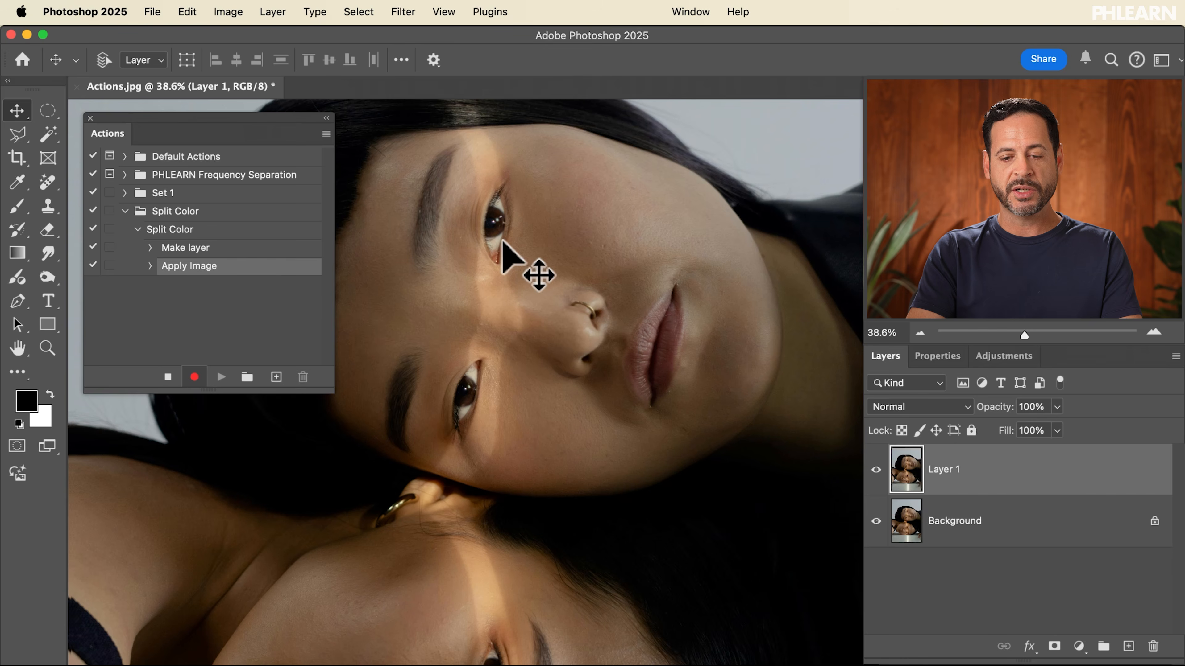
In Layer 1's blending options, exclude the R channel, confirm, and stop recording
double_click(1005, 473)
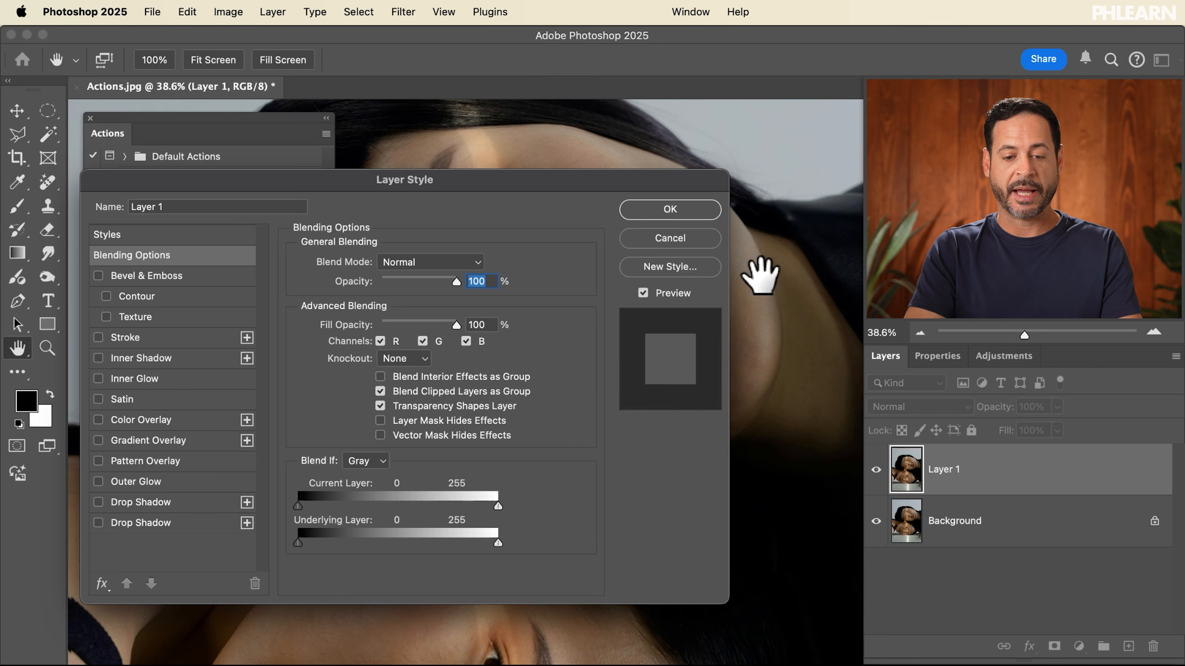
left_click_drag(654, 174, 631, 243)
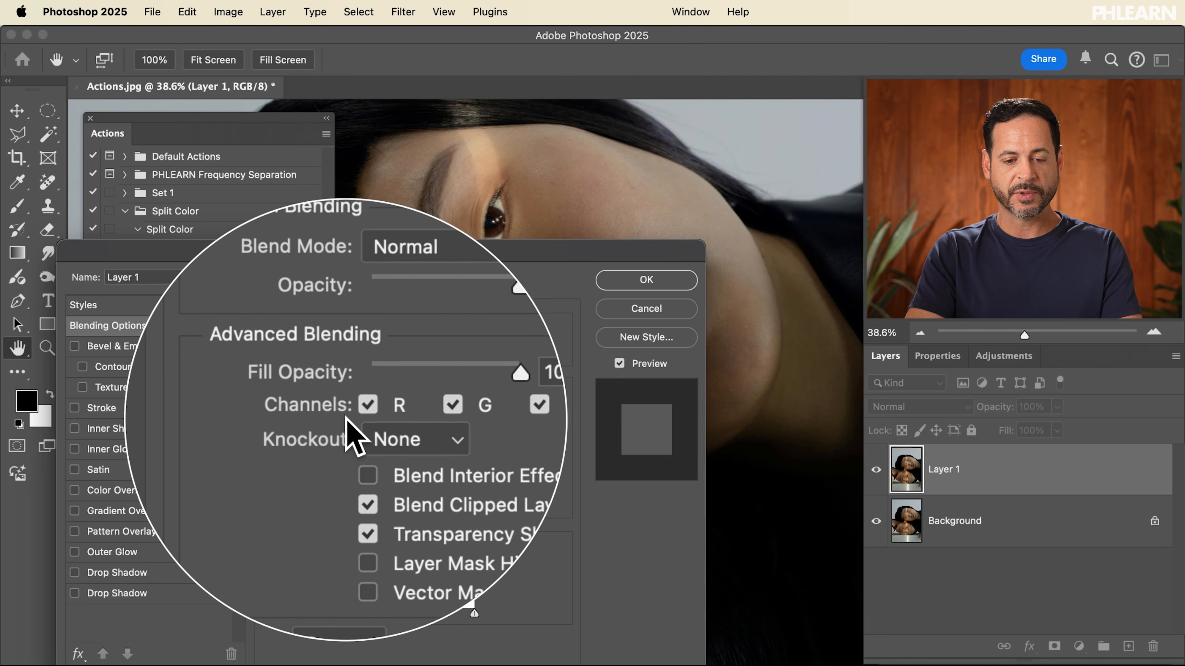
left_click(357, 409)
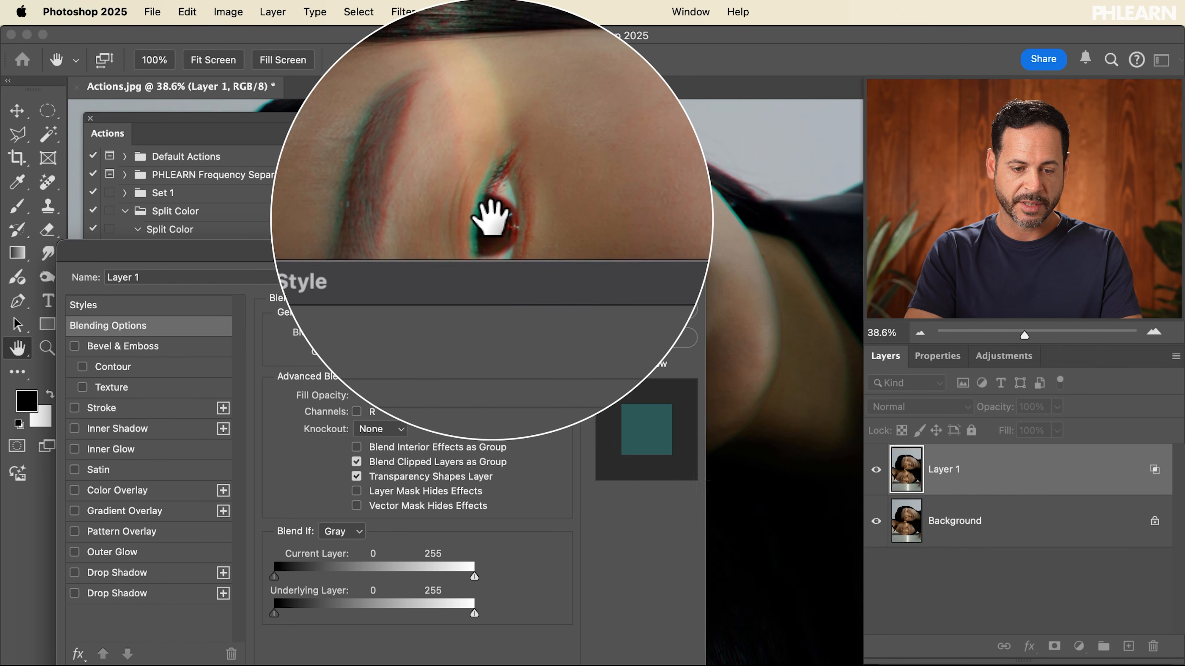
left_click(357, 411)
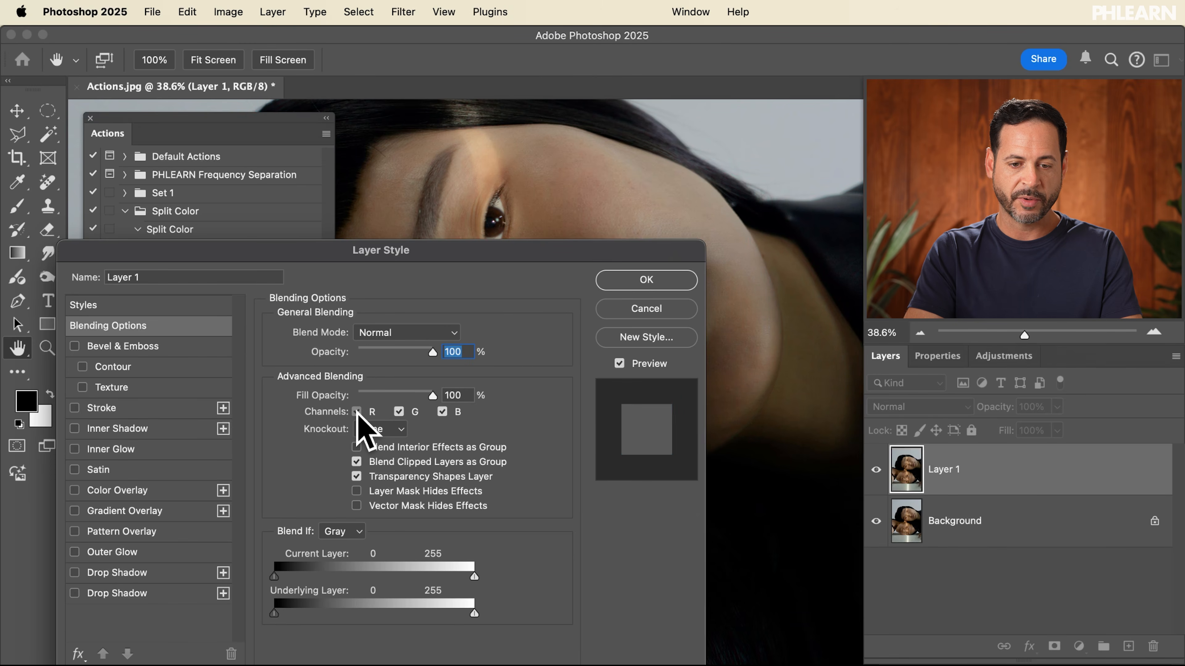
left_click(357, 412)
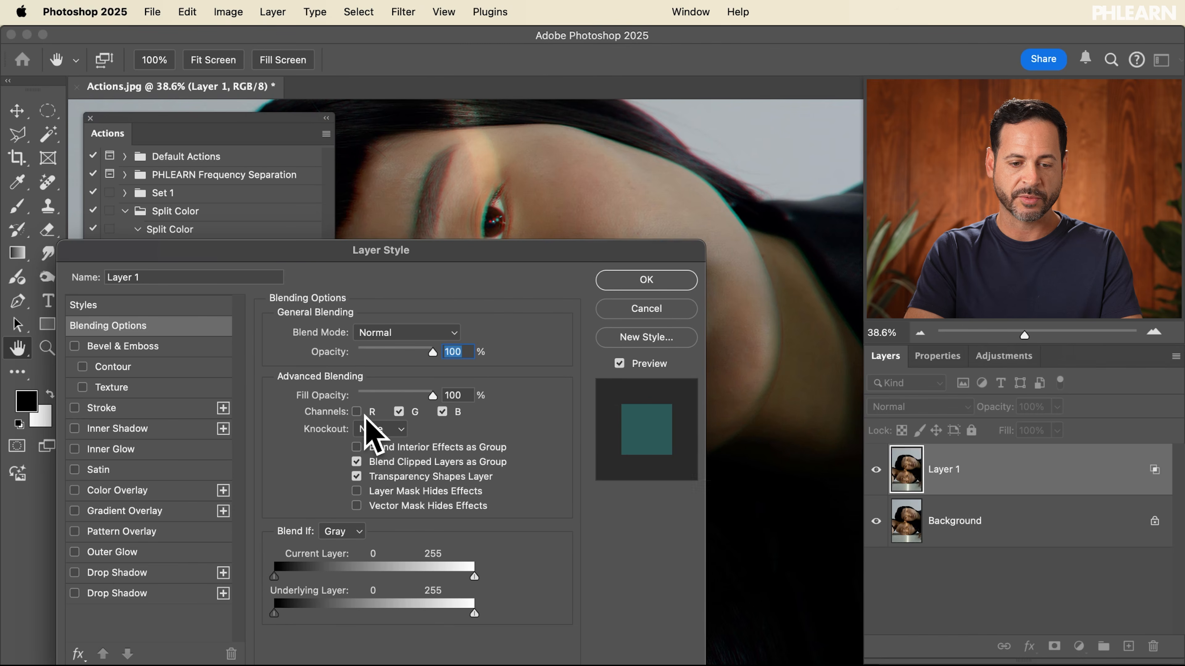
left_click(357, 412)
left_click(357, 411)
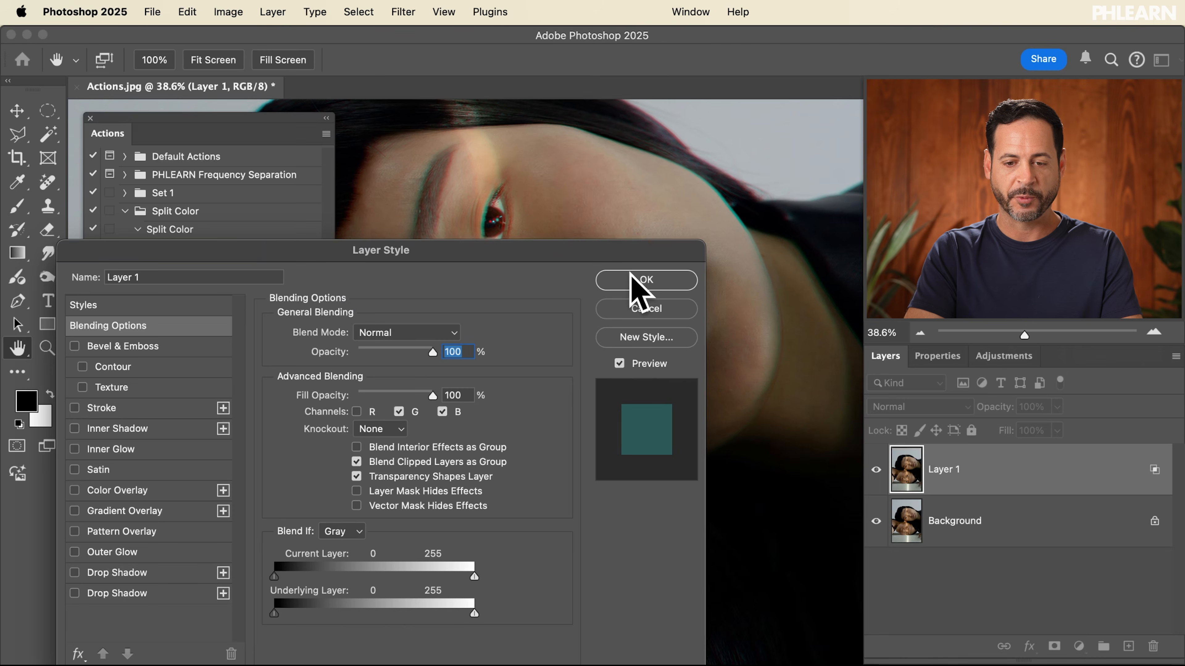
left_click(645, 280)
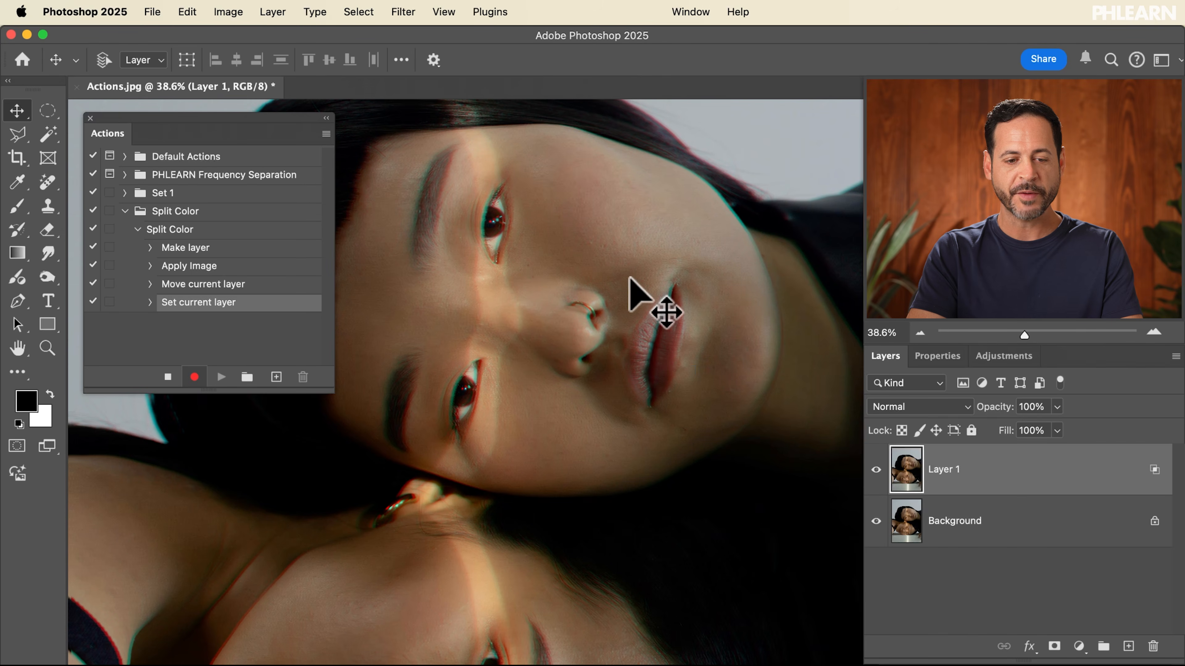
left_click(168, 377)
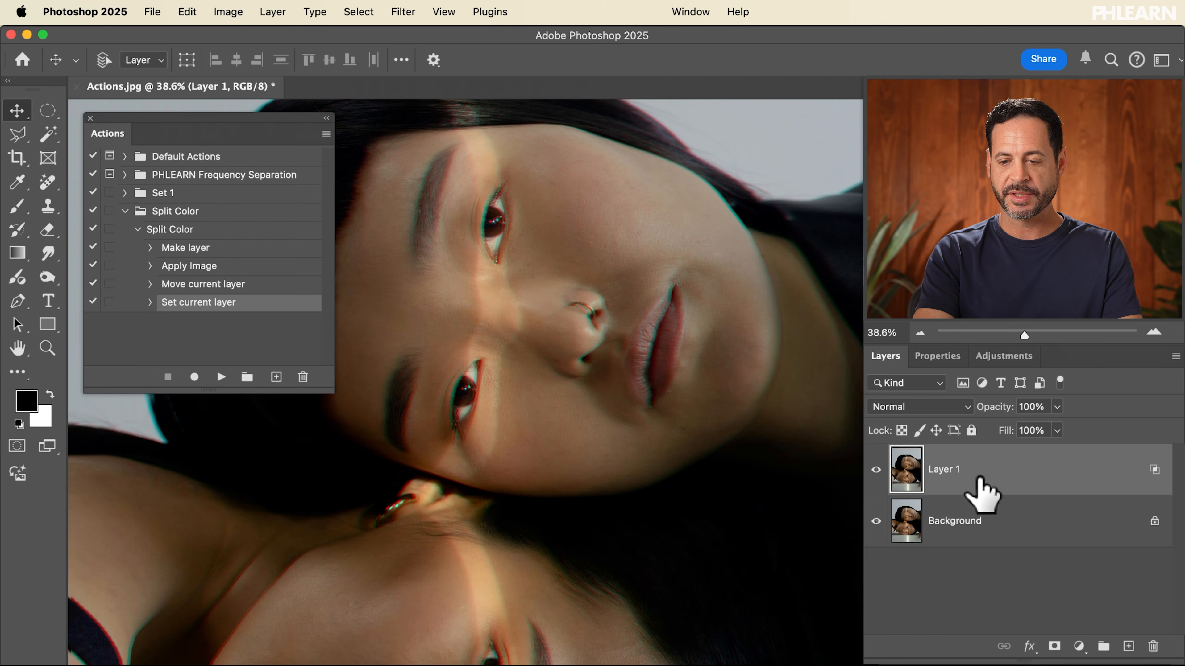
Delete Layer 1 and replay the Split Color action to check the recorded steps
key("Delete")
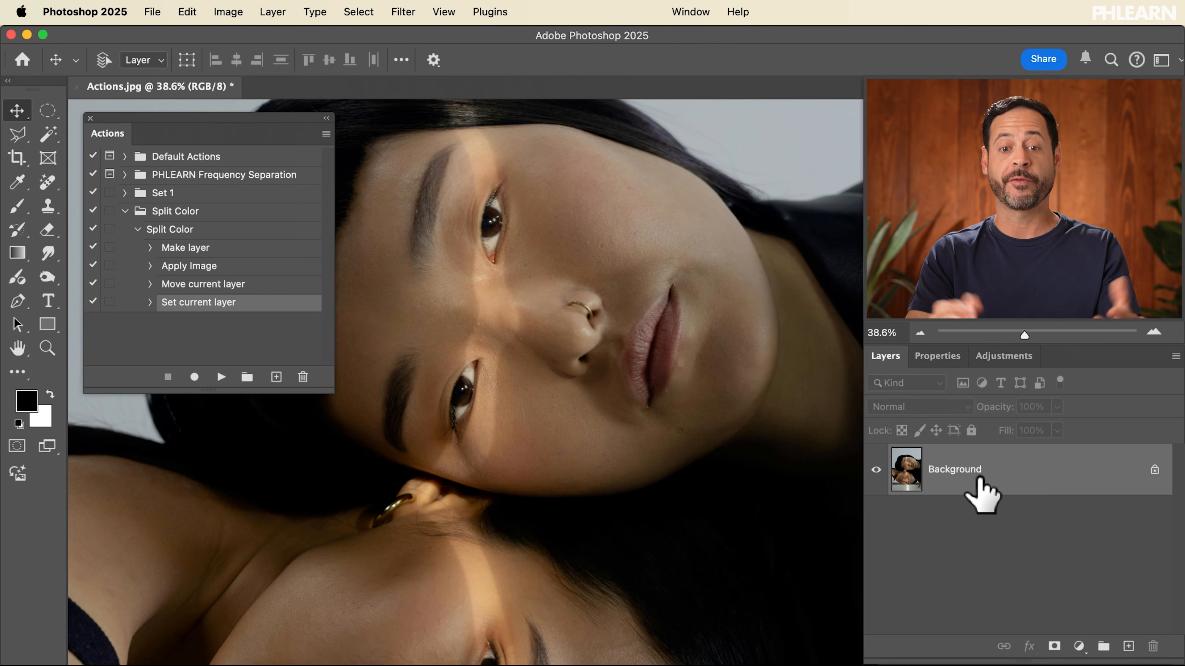
left_click(188, 230)
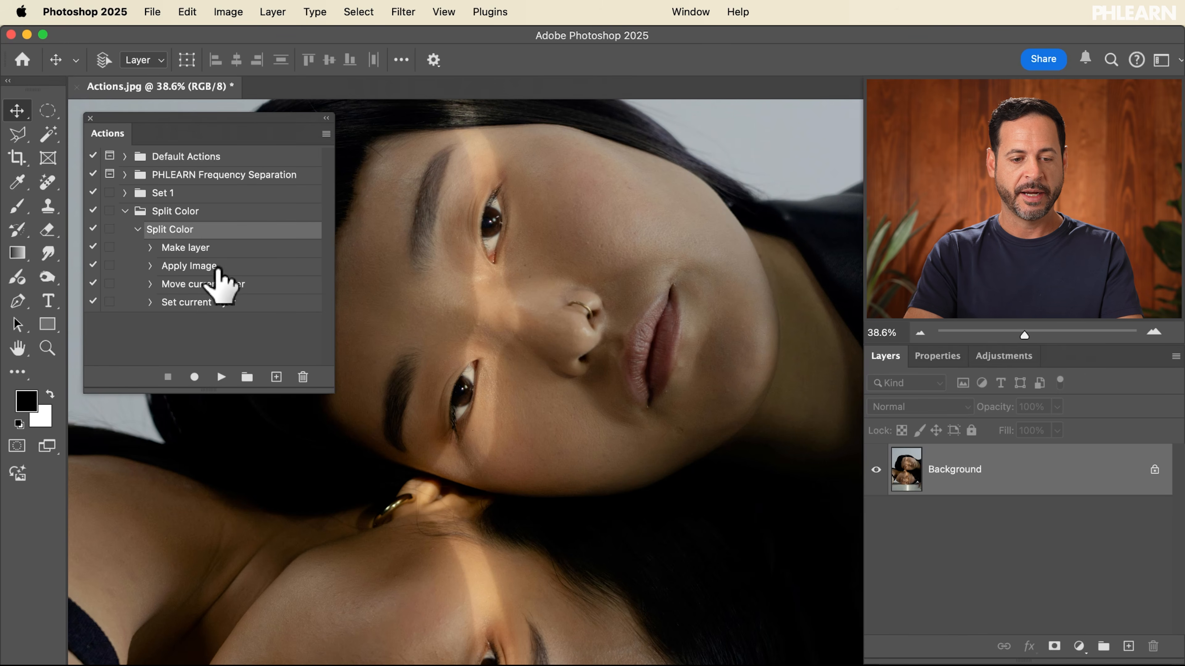
left_click(221, 377)
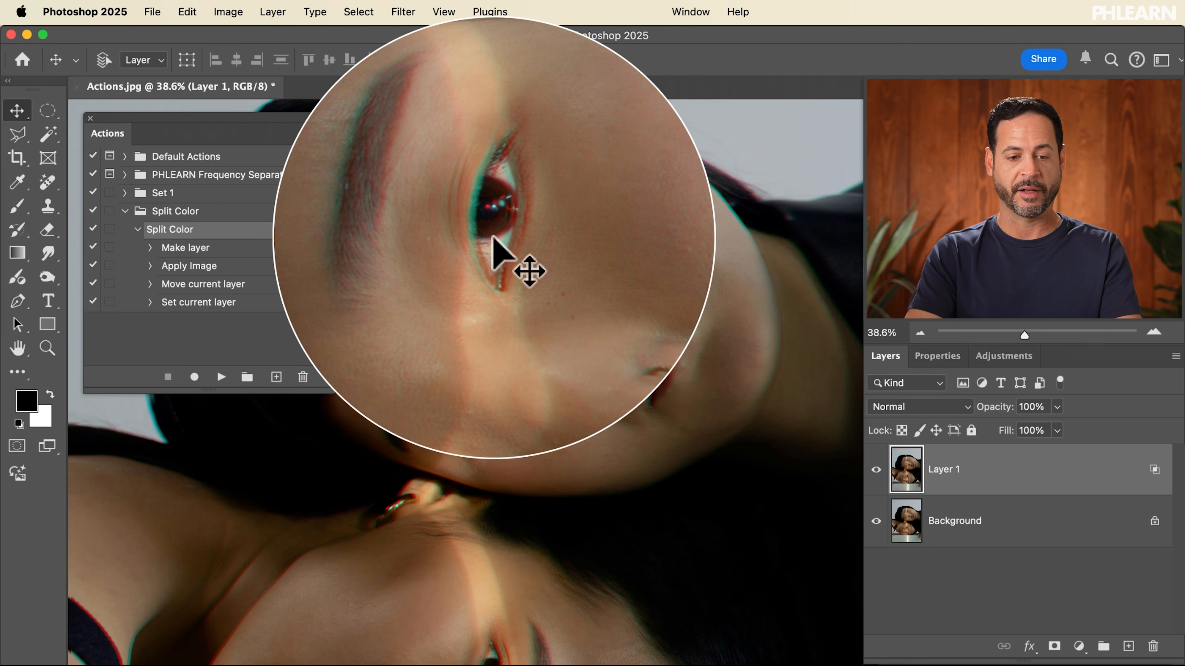
Resume recording after the Set current layer step and duplicate Layer 1
left_click(230, 302)
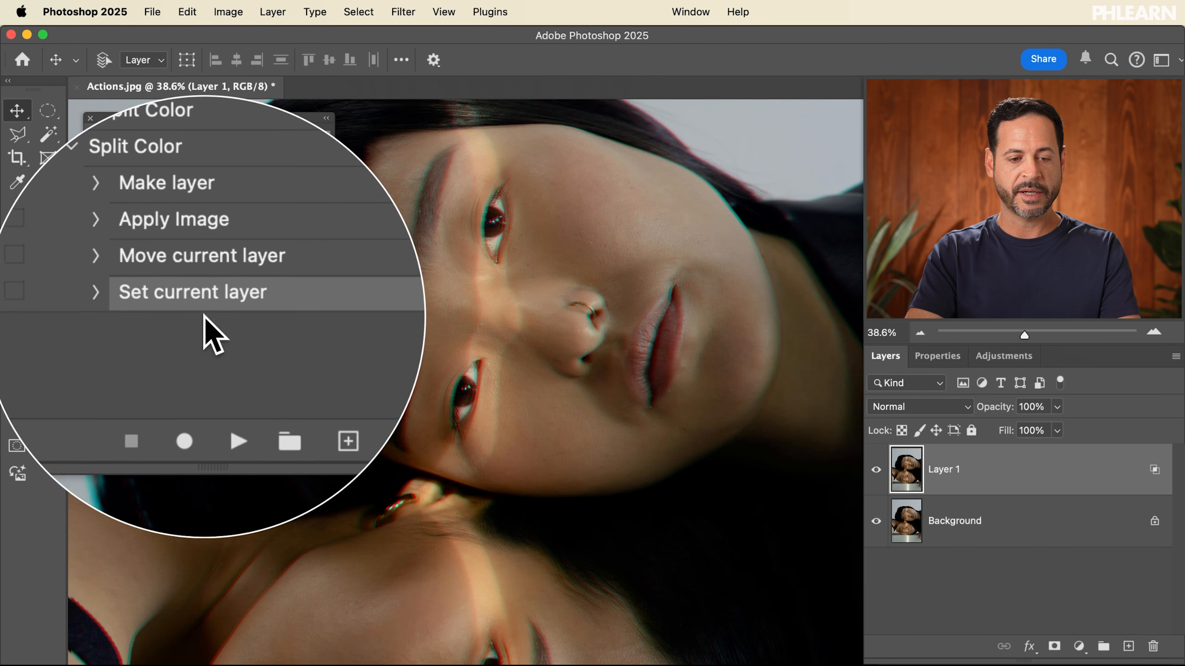
left_click(192, 381)
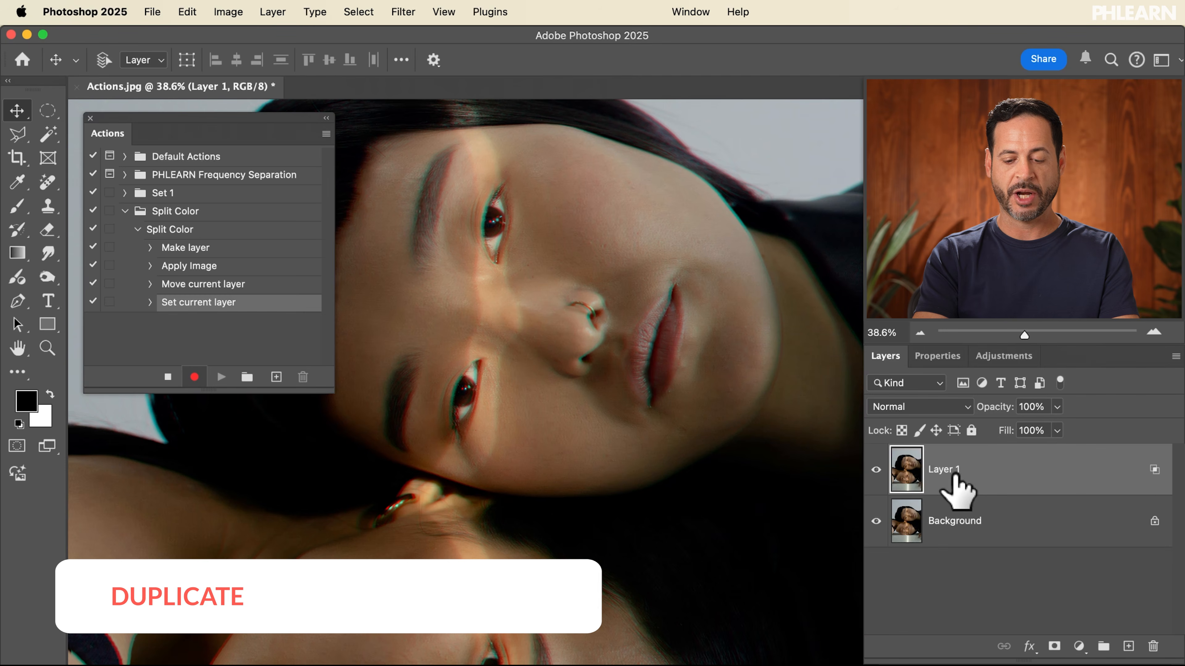
key("super+j")
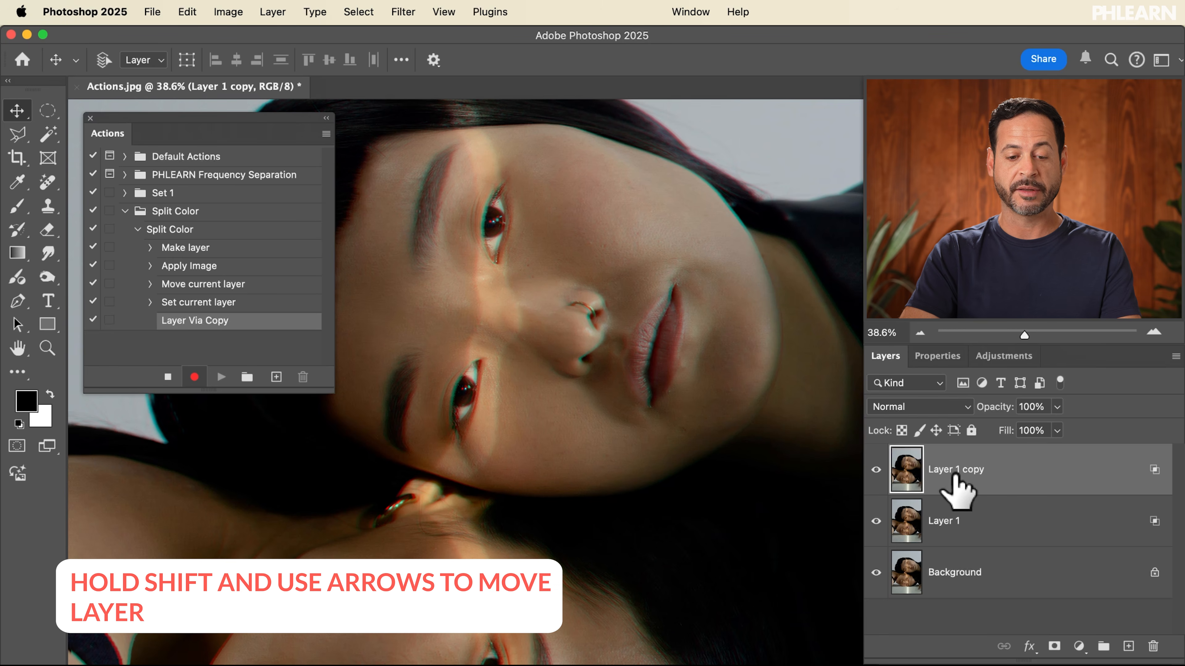
Offset Layer 1 copy horizontally in large nudges
key("shift+Left")
key("shift+Left")
key("shift+Right")
key("shift+Right")
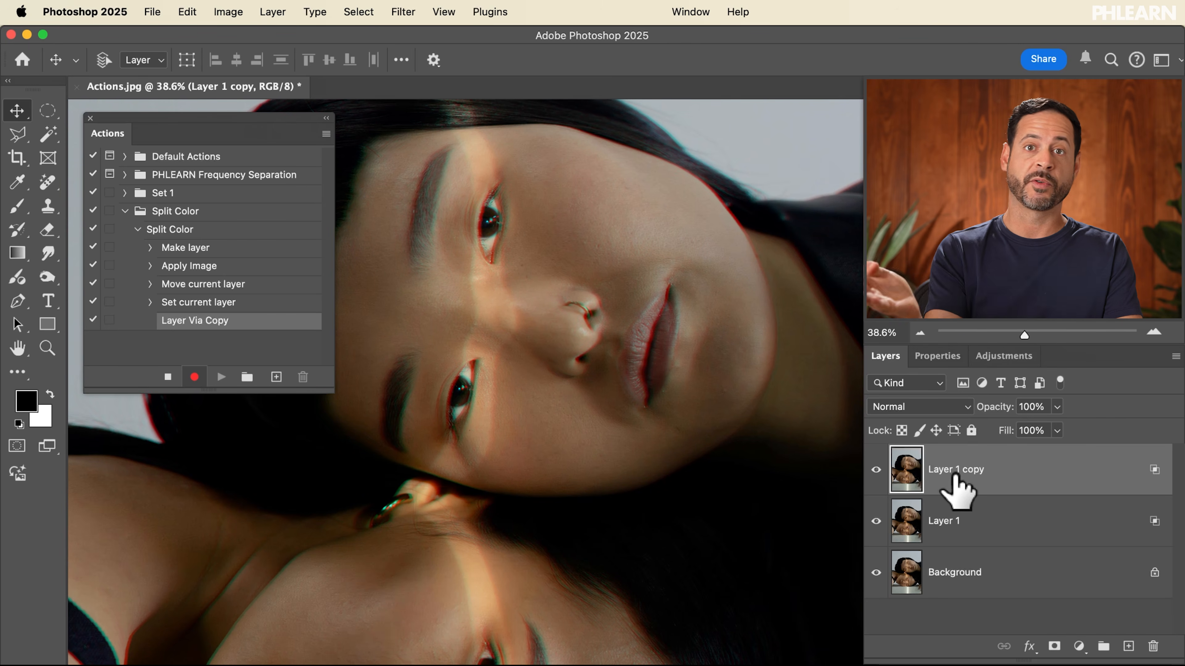
Set Layer 1 copy's blending channels to R and B only, excluding G, then stop recording
double_click(1020, 473)
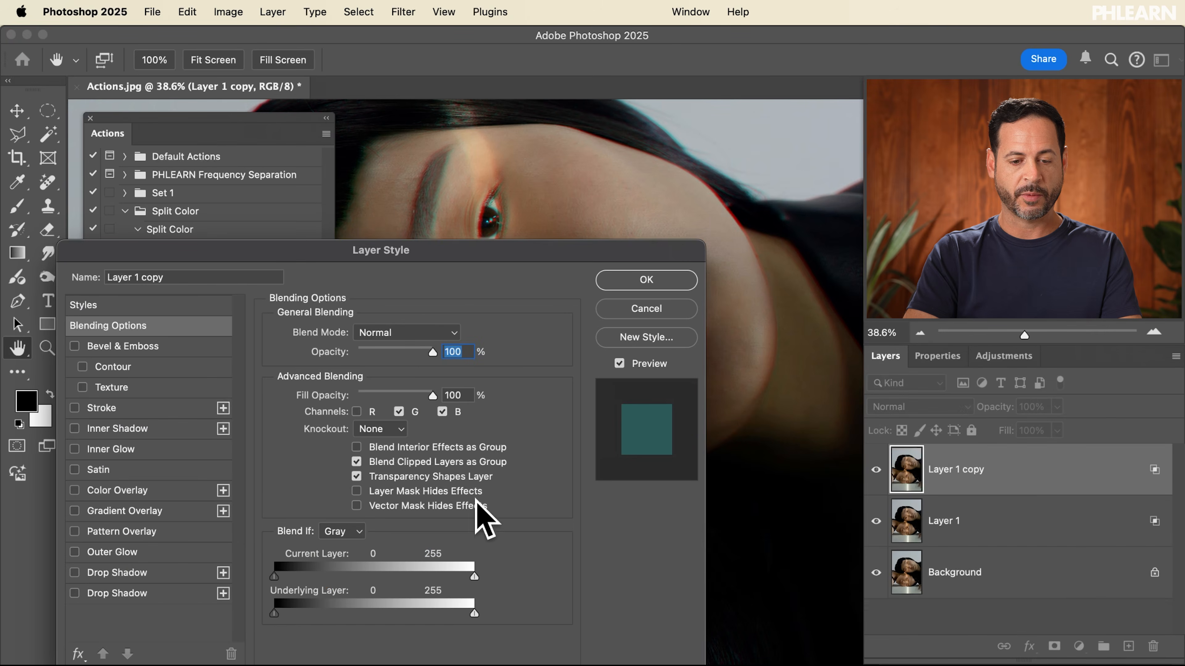
left_click(360, 411)
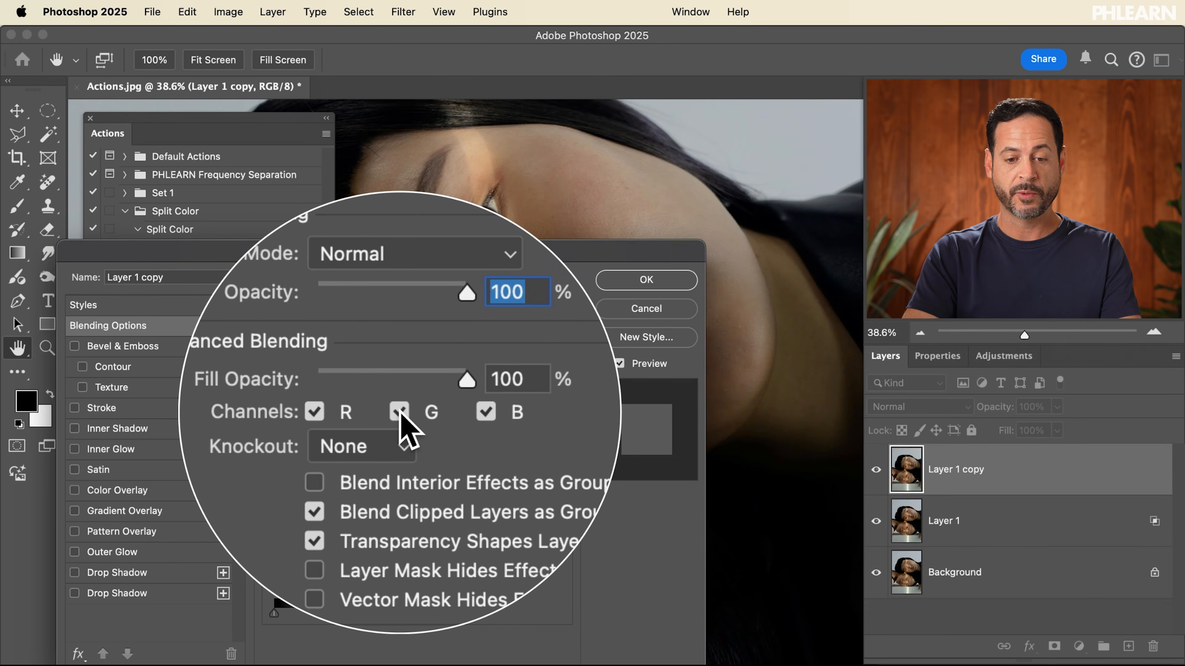
left_click(399, 412)
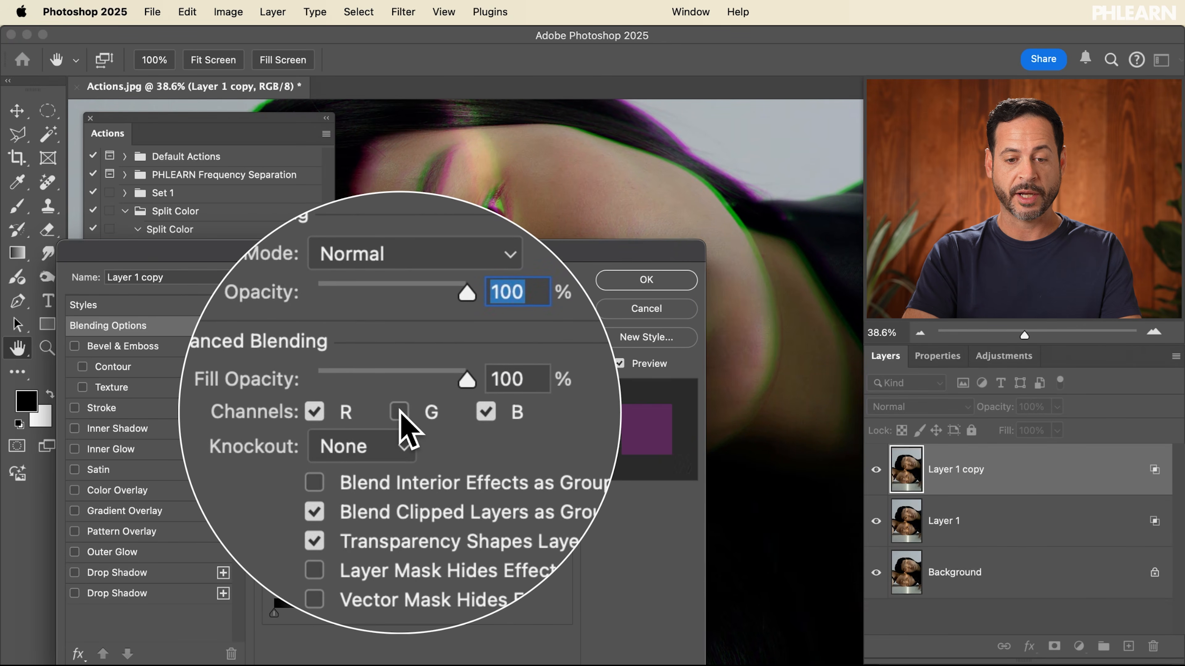
left_click(649, 282)
left_click(168, 377)
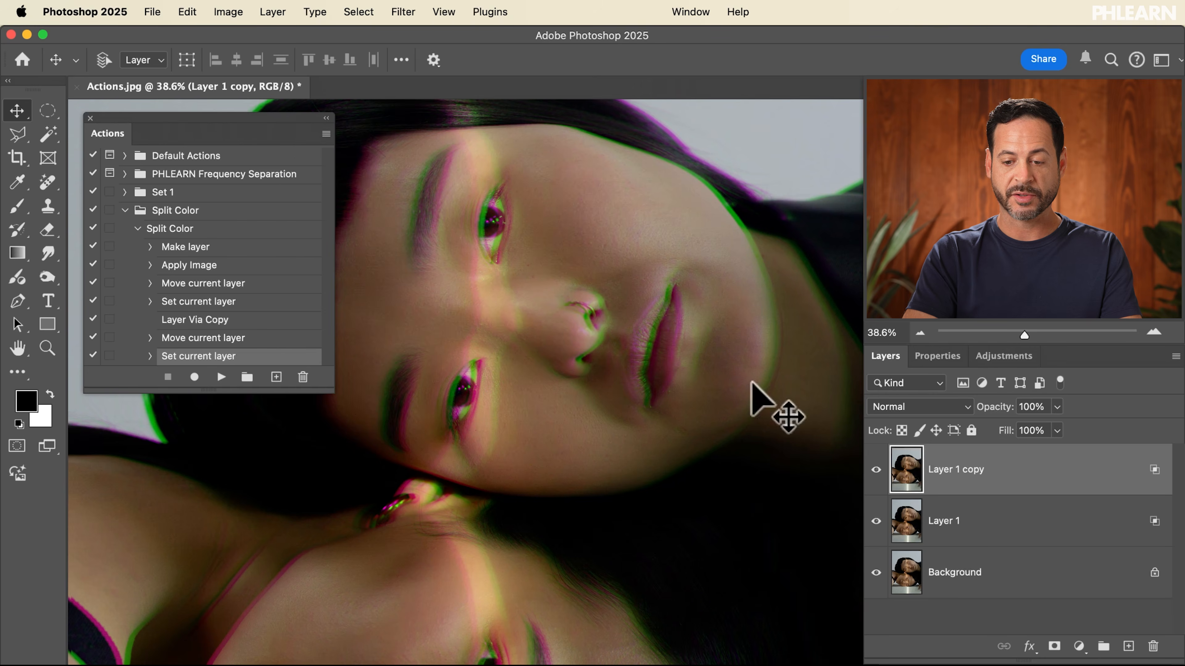
Toggle the visibility of both split layers to compare the effect, then zoom in on the face
left_click(874, 523)
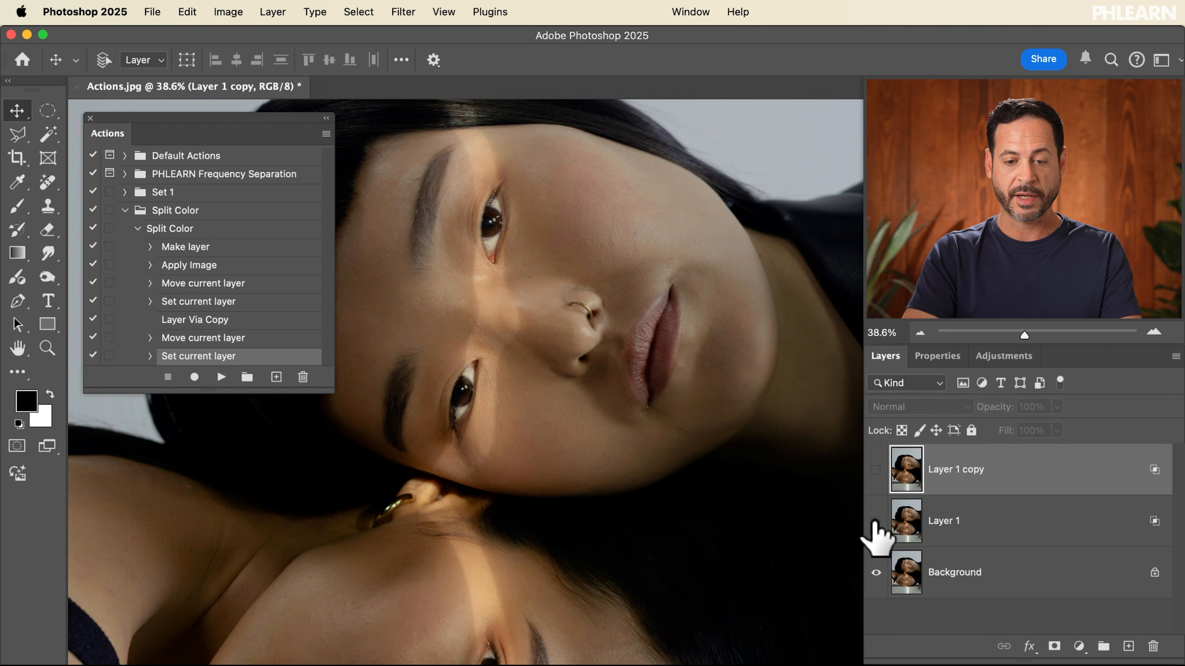
left_click(876, 522)
left_click(875, 470)
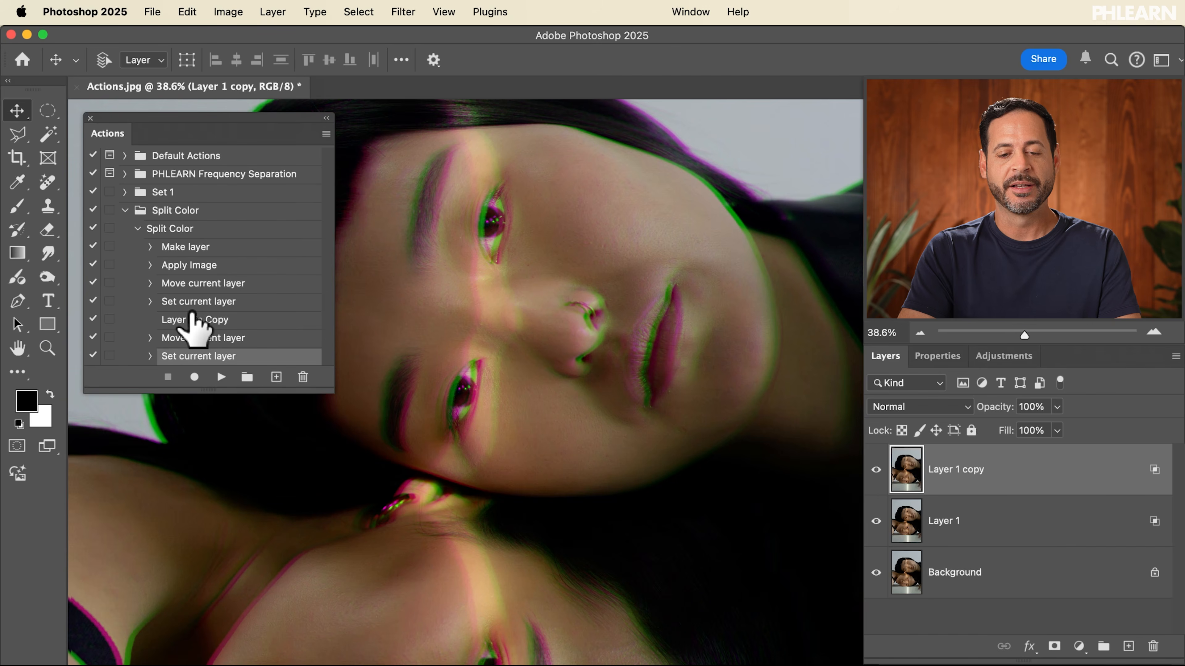
scroll(529, 369, "up", 5)
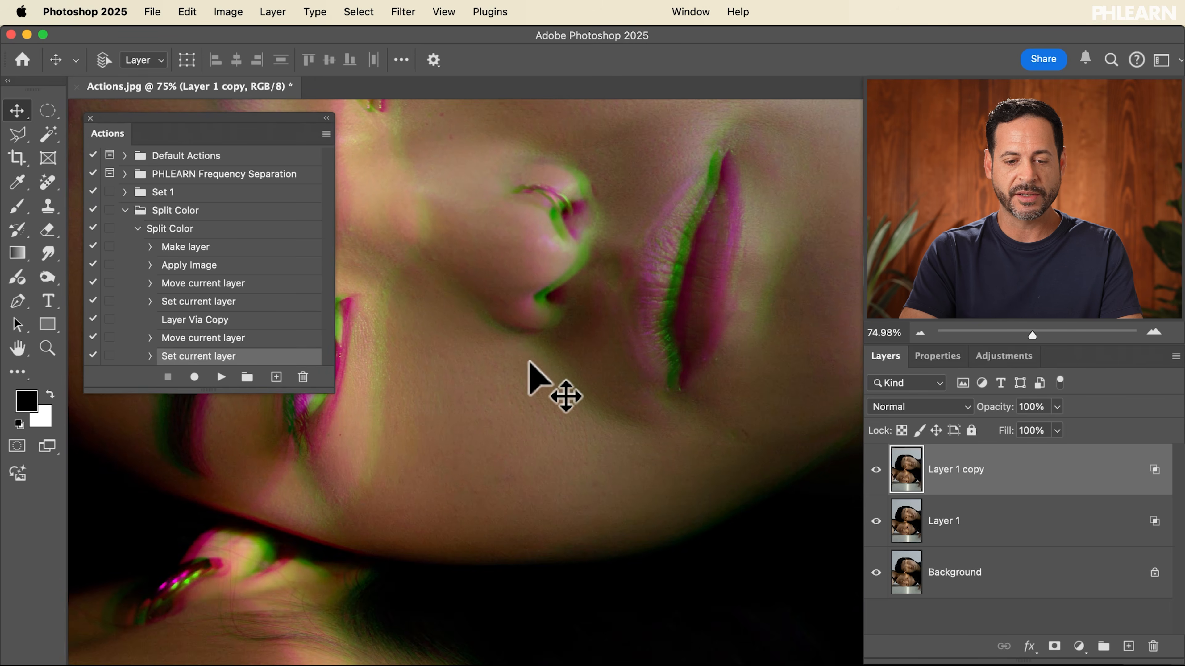
Delete both split layers and play the Split Color action on the background image to test it
scroll(529, 369, "left", 2)
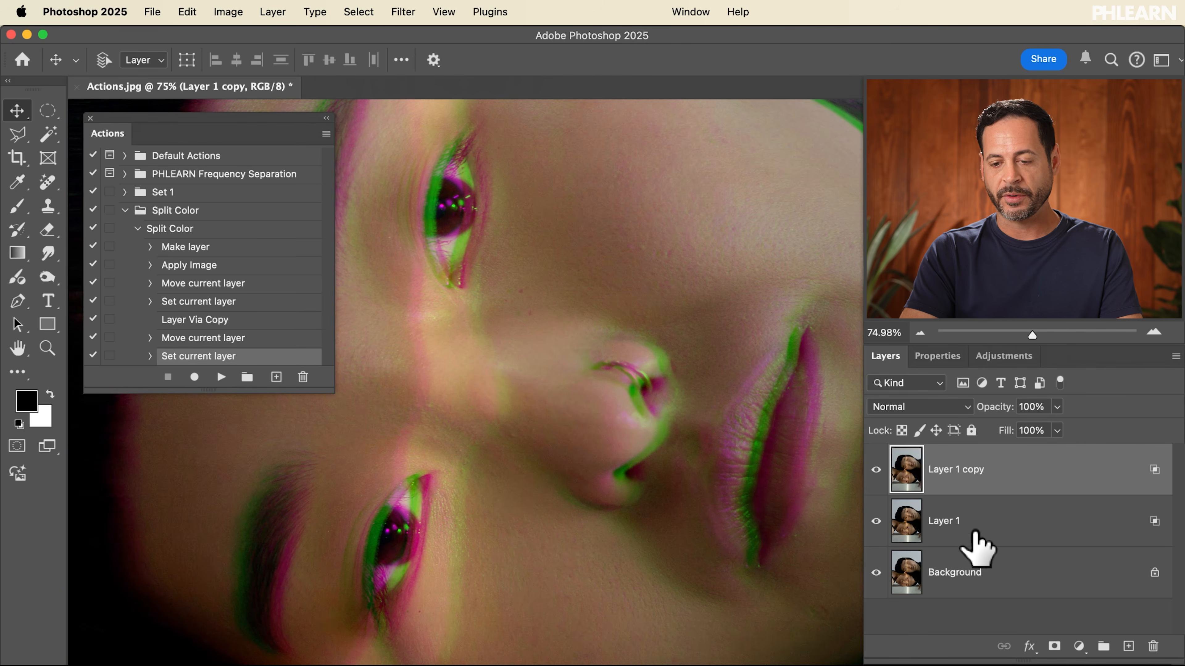
left_click(982, 522, "shift")
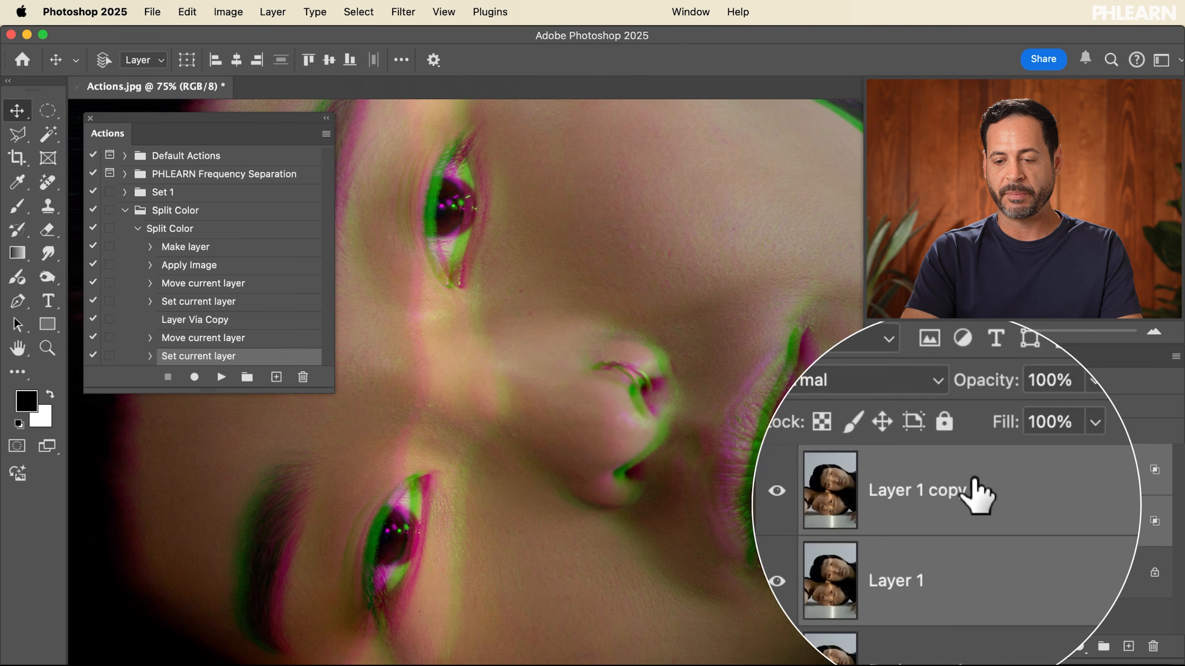
key("Delete")
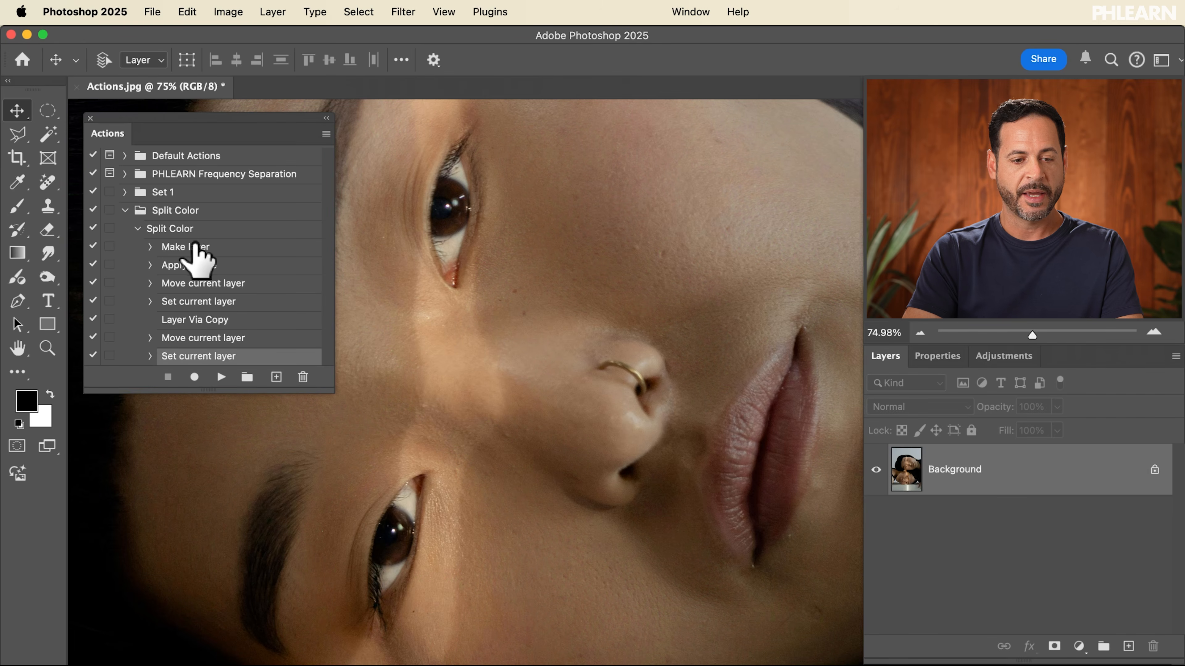
left_click(192, 229)
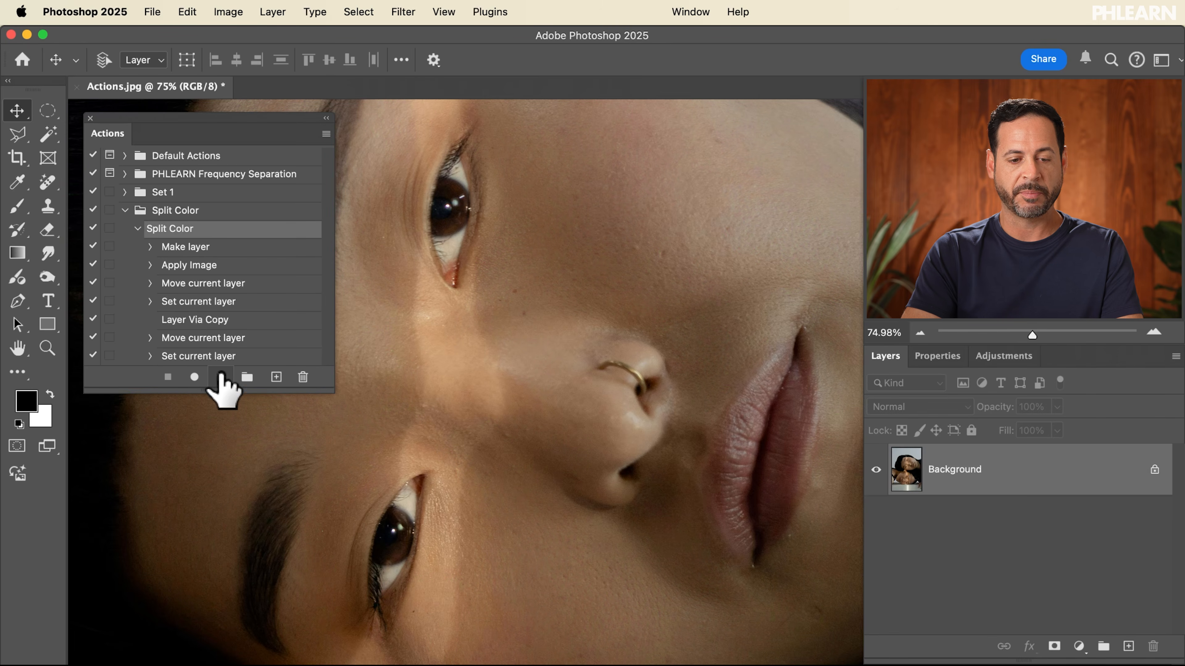
left_click(221, 377)
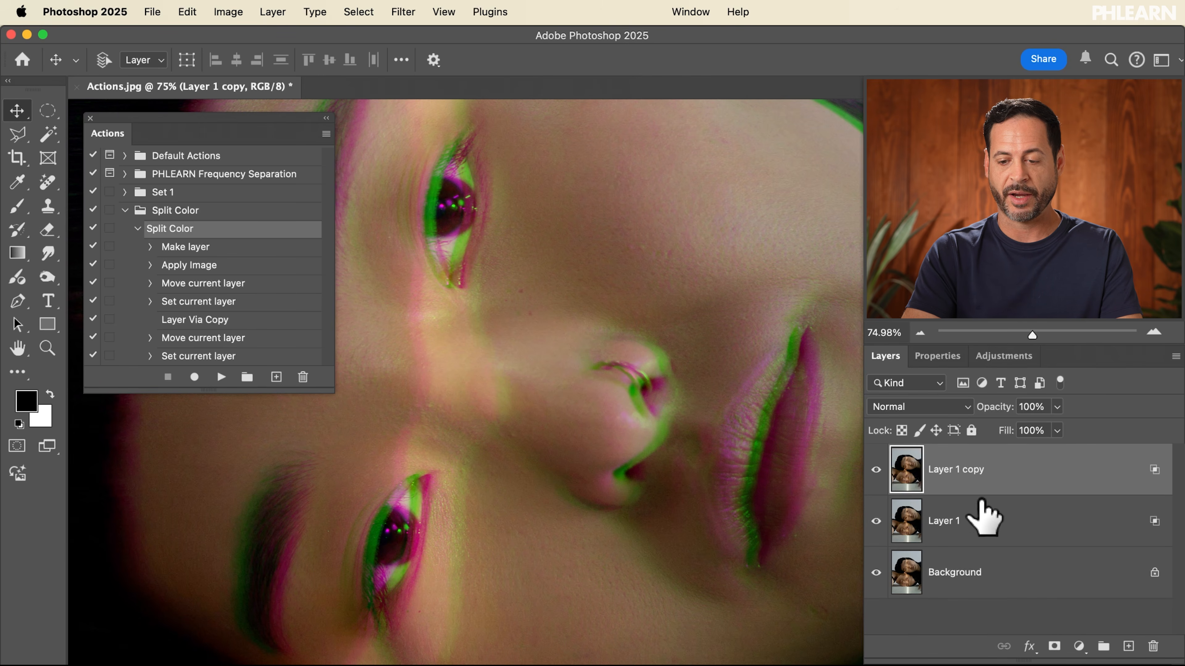
Remove the two split layers again and replay the Split Color action from the start
left_click(984, 516, "shift")
key("Delete")
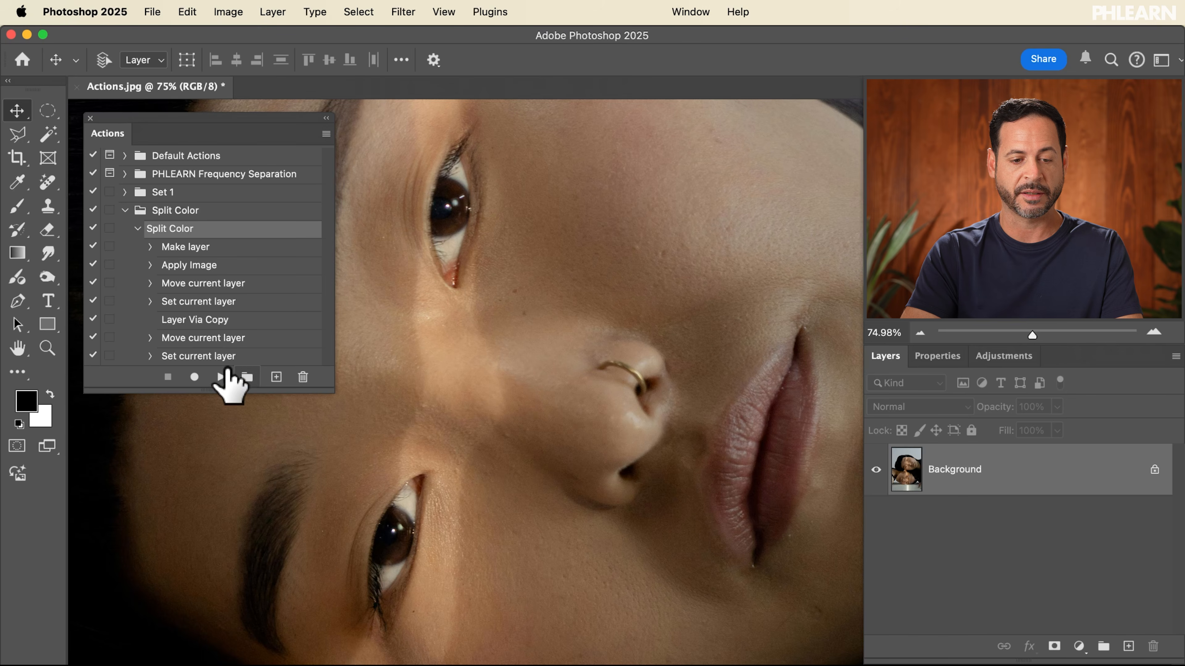
left_click(221, 377)
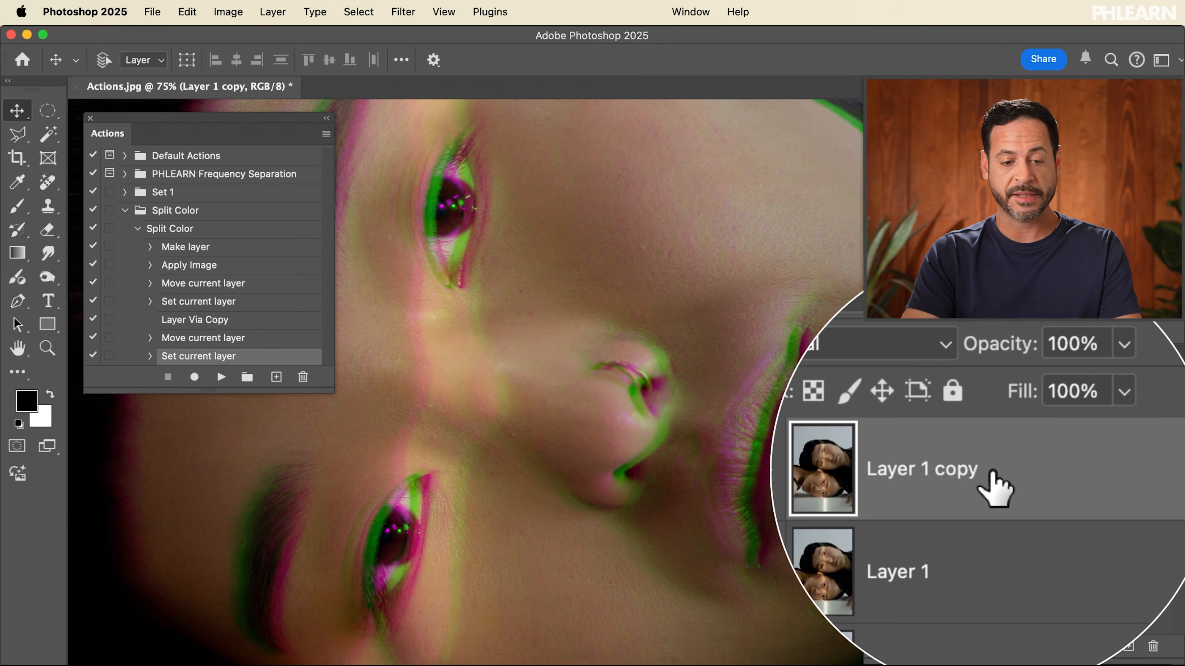
Resume recording and apply a Motion Blur of 291 pixels at 0° to Layer 1 copy, then switch to the Move tool
left_click(194, 377)
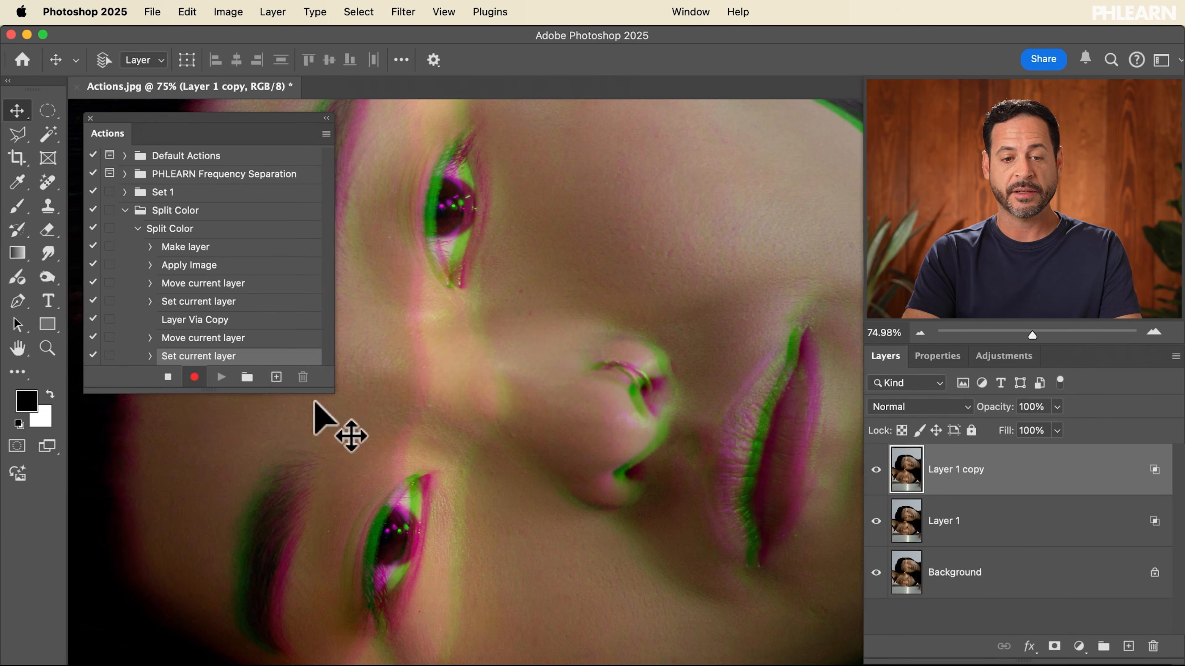
left_click(403, 12)
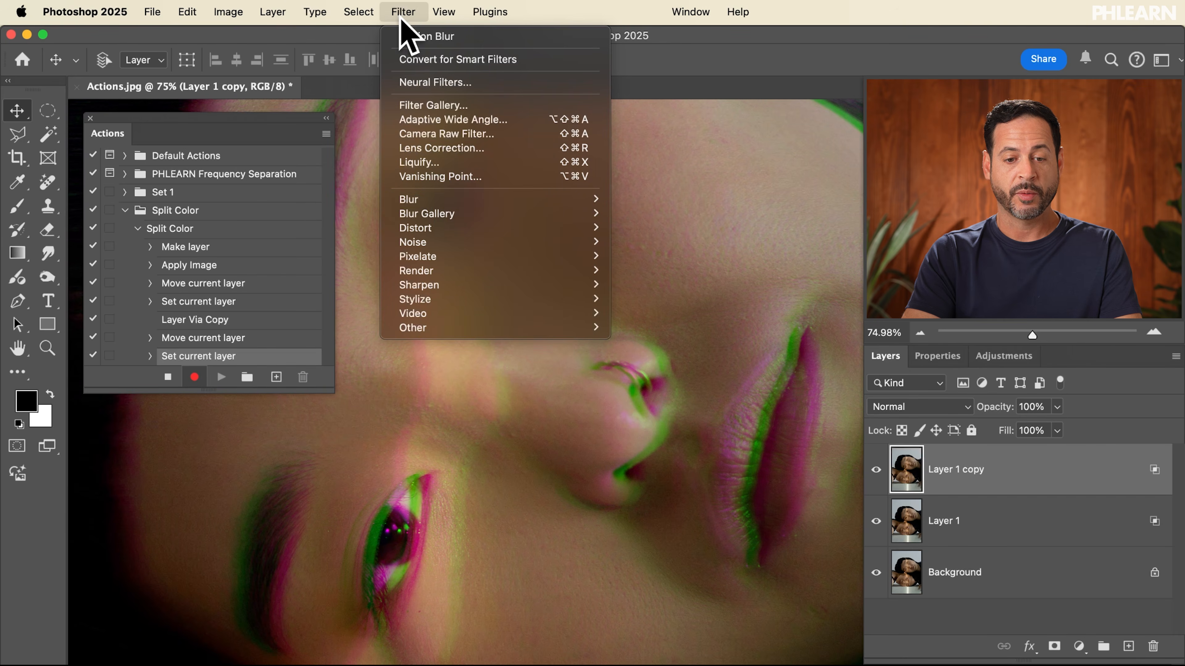
mouse_move(441, 200)
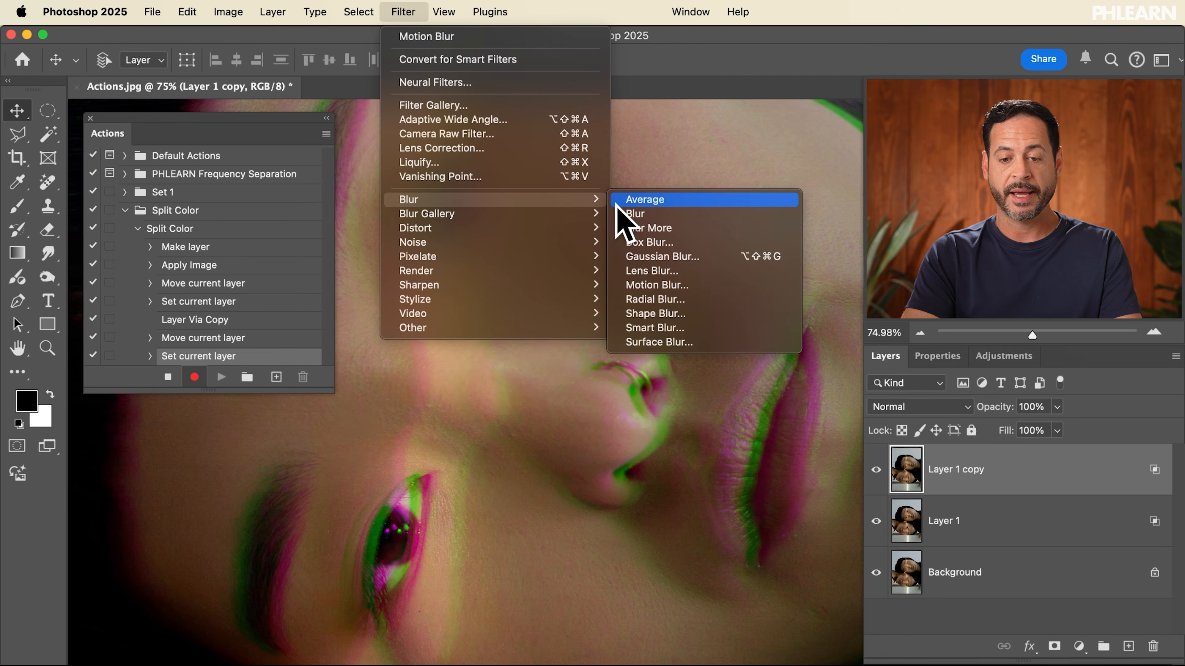
left_click(695, 284)
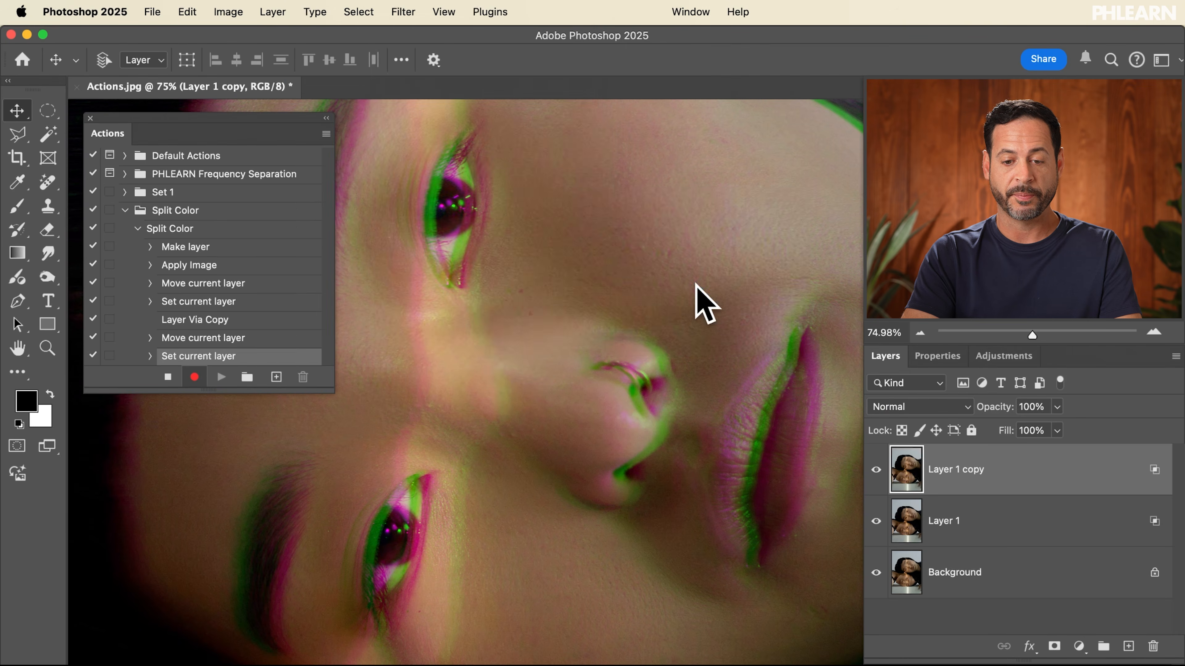
left_click_drag(303, 614, 277, 614)
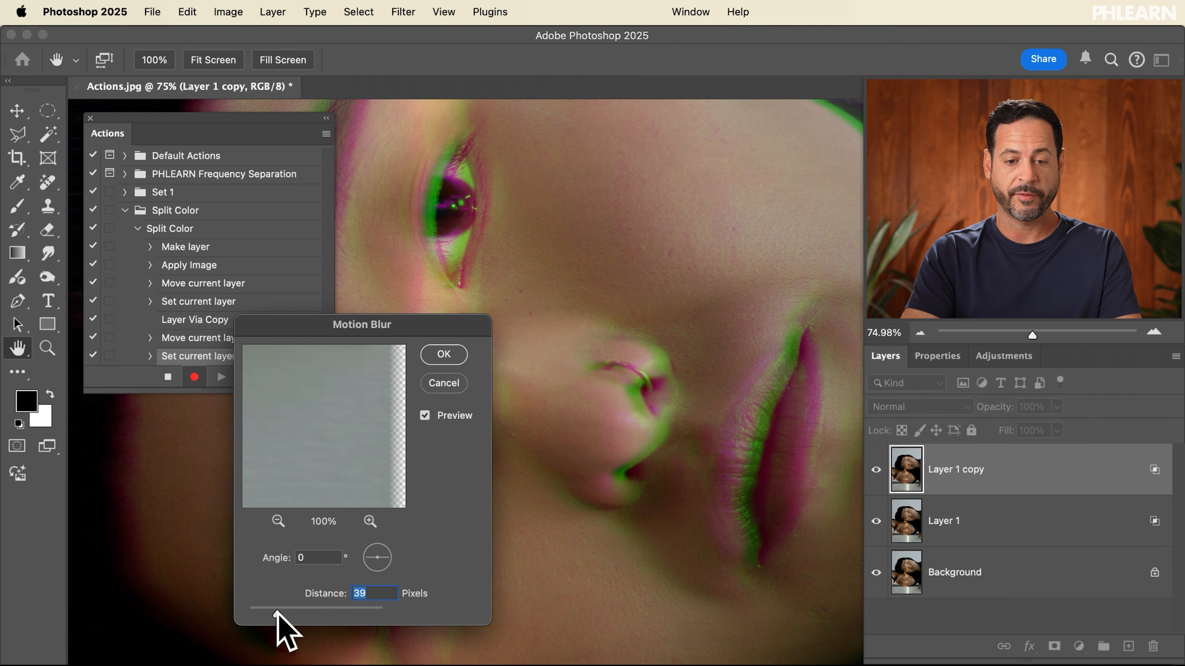
left_click_drag(275, 613, 331, 615)
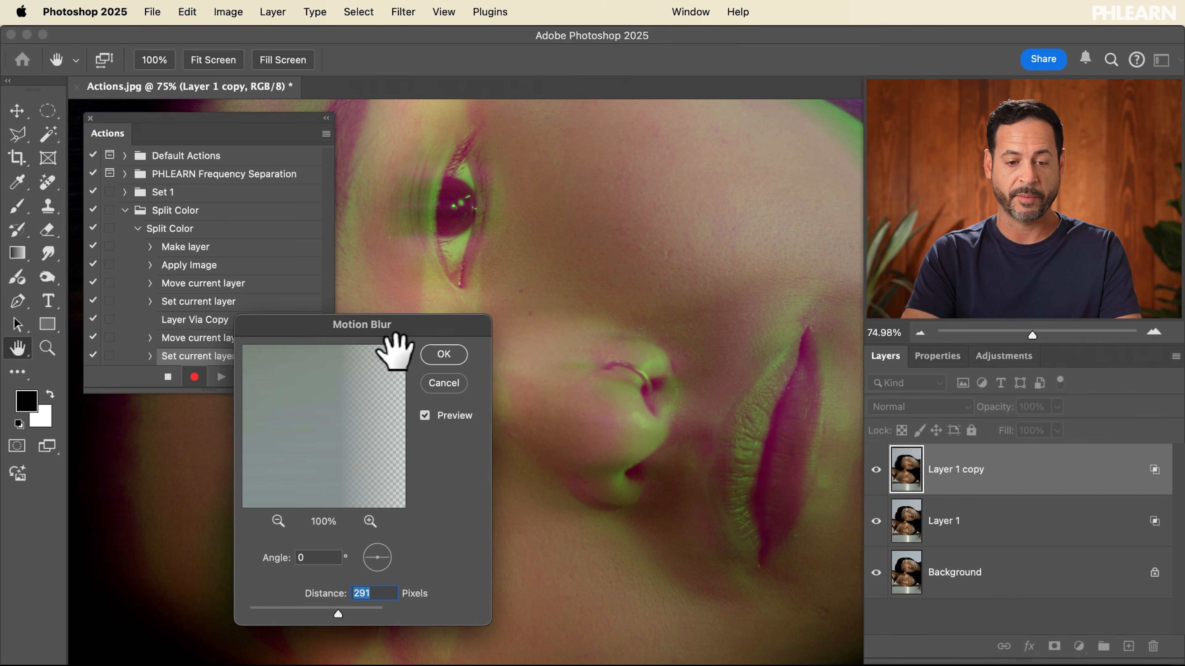
left_click_drag(399, 325, 398, 323)
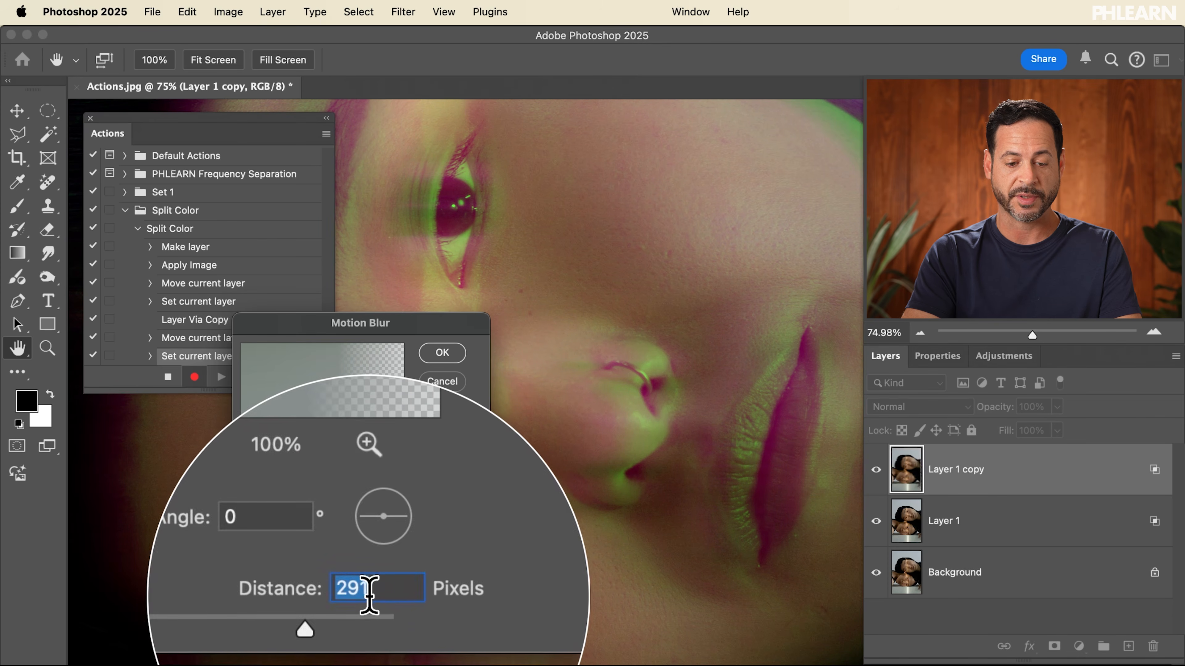
left_click(442, 353)
key("v")
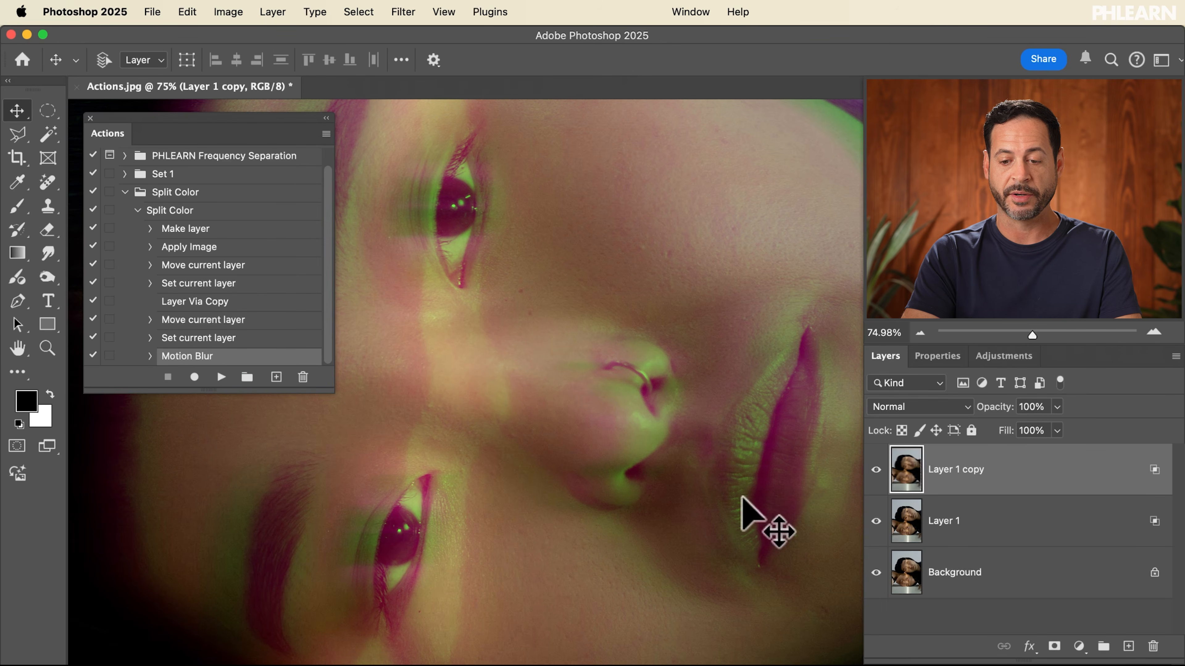
Delete the split layers and play the Split Color action to test the added blur
left_click(980, 532, "shift")
key("BackSpace")
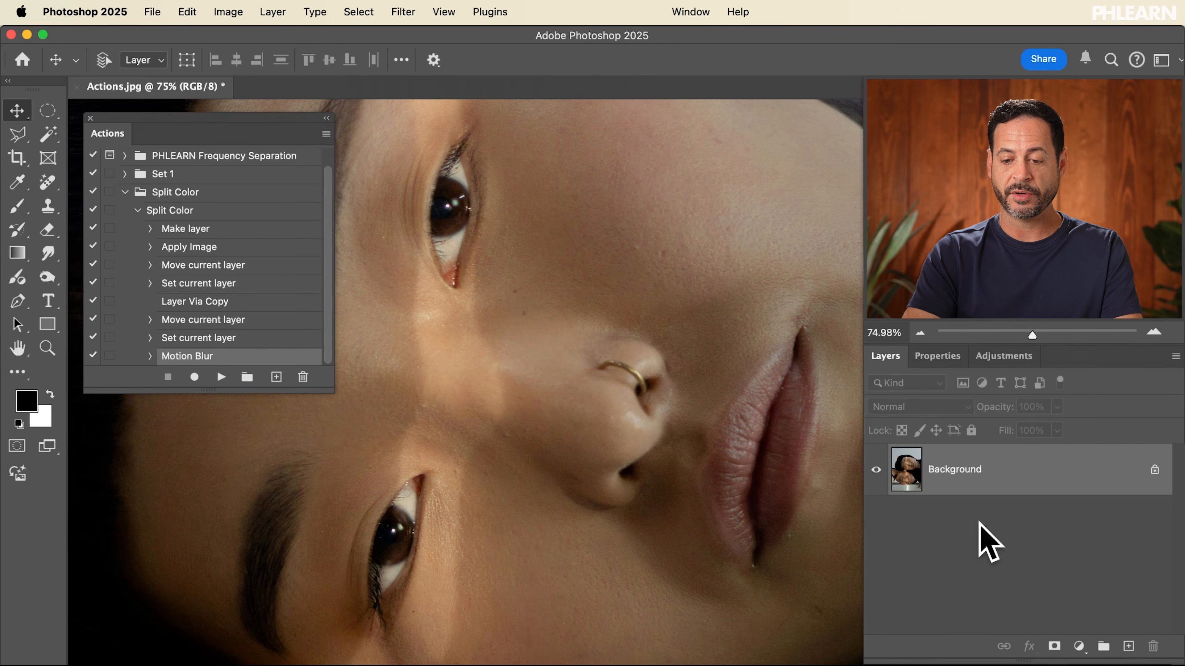
left_click(209, 211)
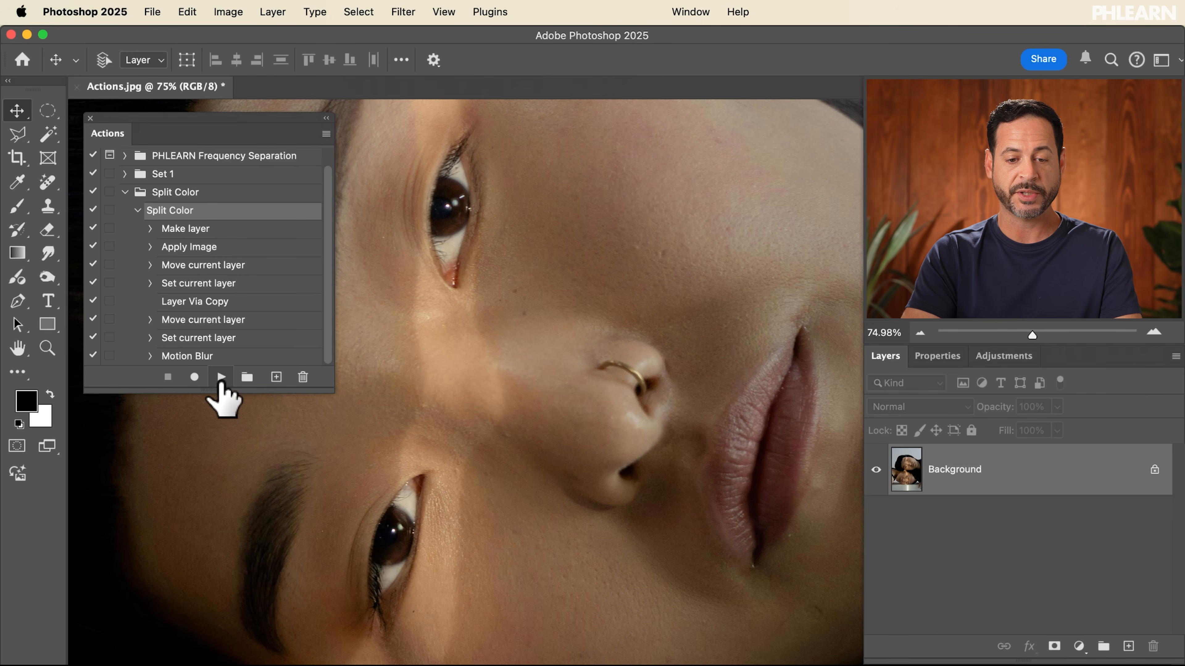
left_click(221, 377)
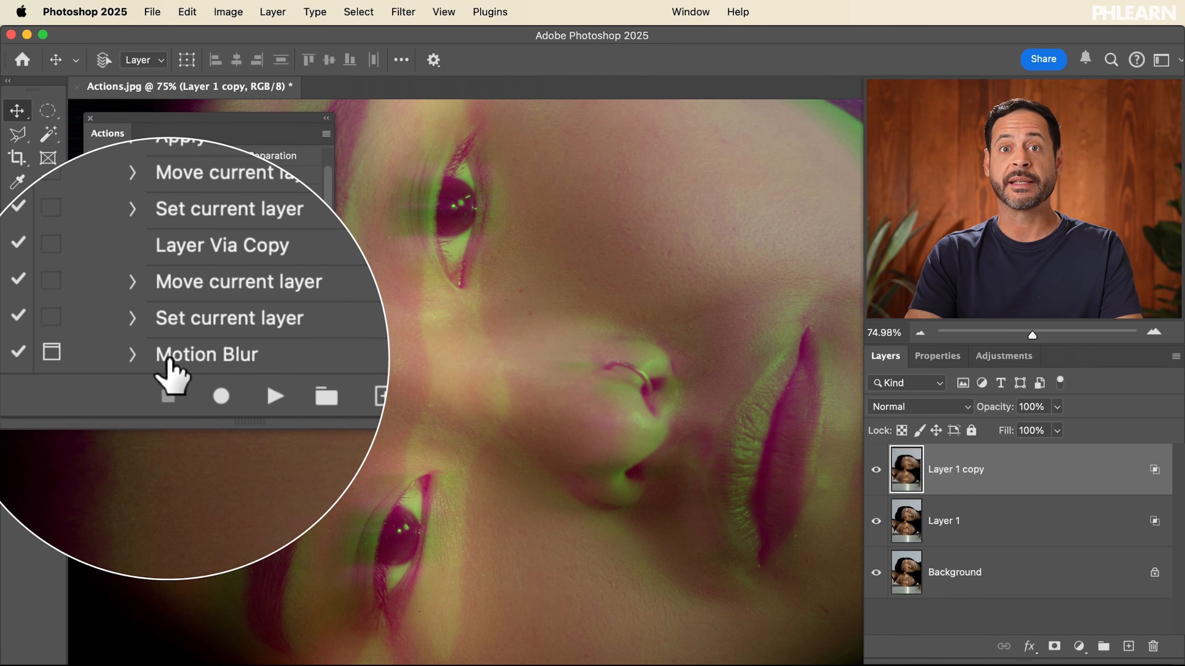
Delete the split layers, replay the action and set the Motion Blur distance to 37 pixels in its dialog
left_click(956, 536, "shift")
key("Delete")
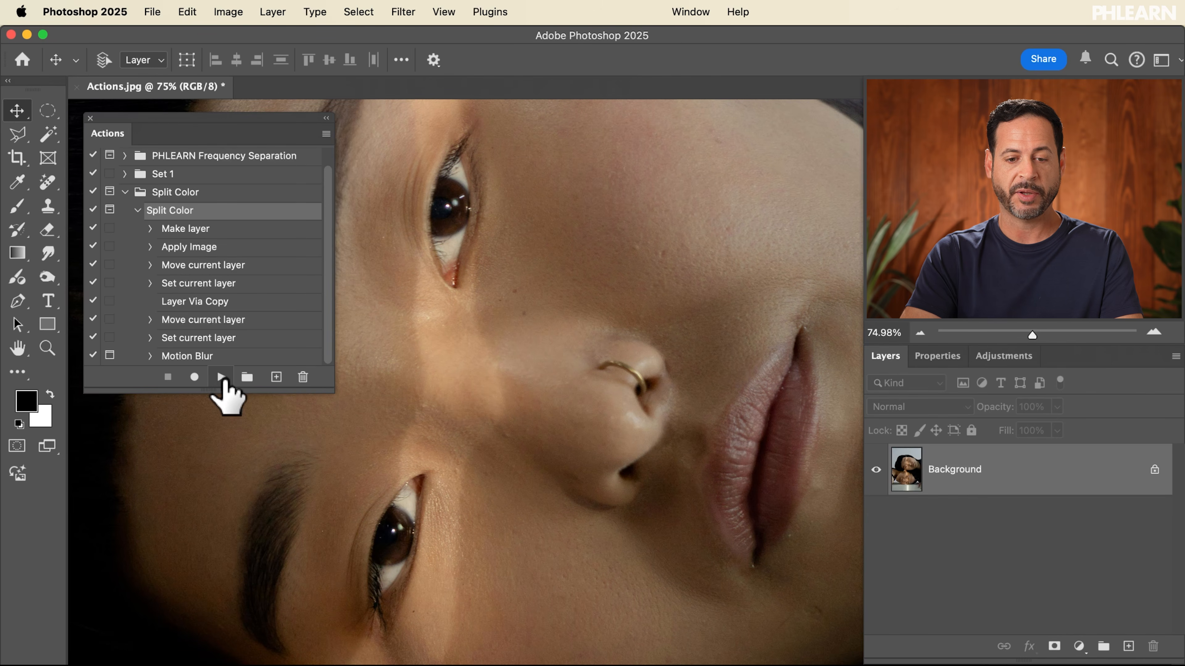
left_click(221, 377)
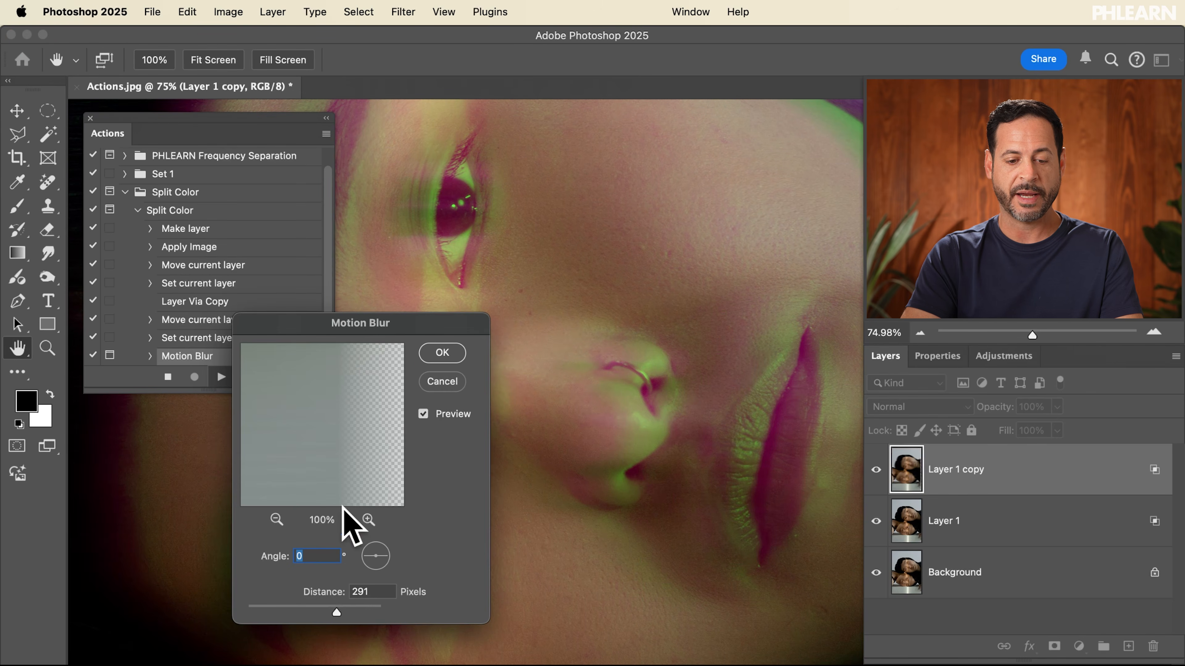
left_click_drag(337, 612, 274, 607)
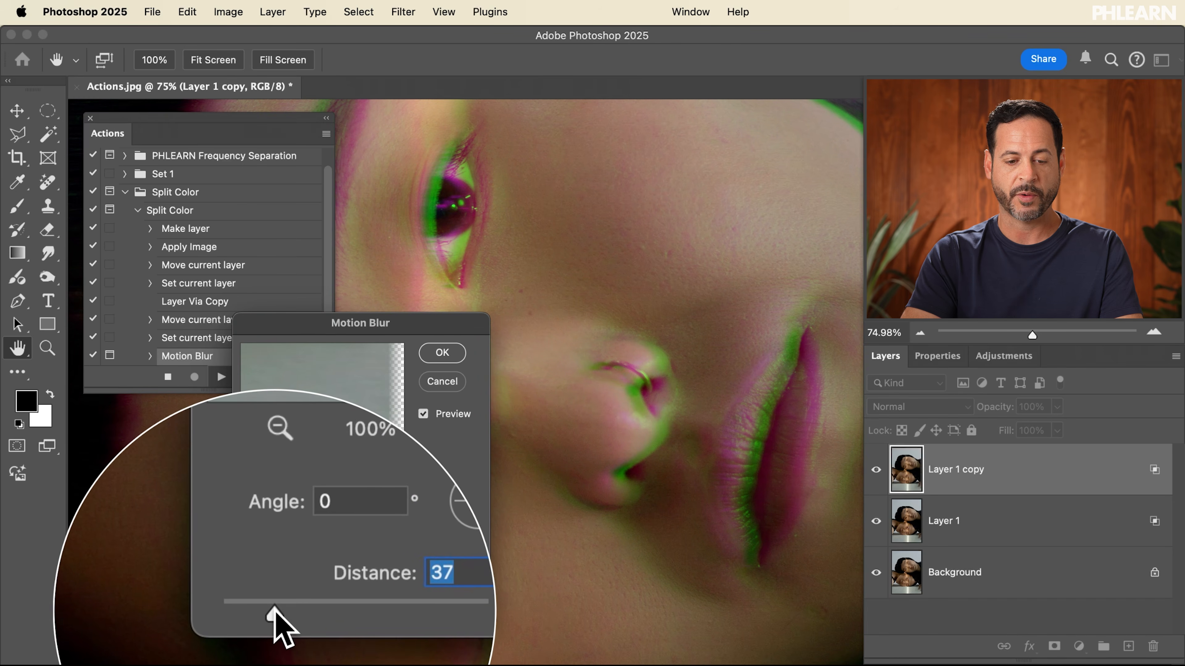
left_click(441, 354)
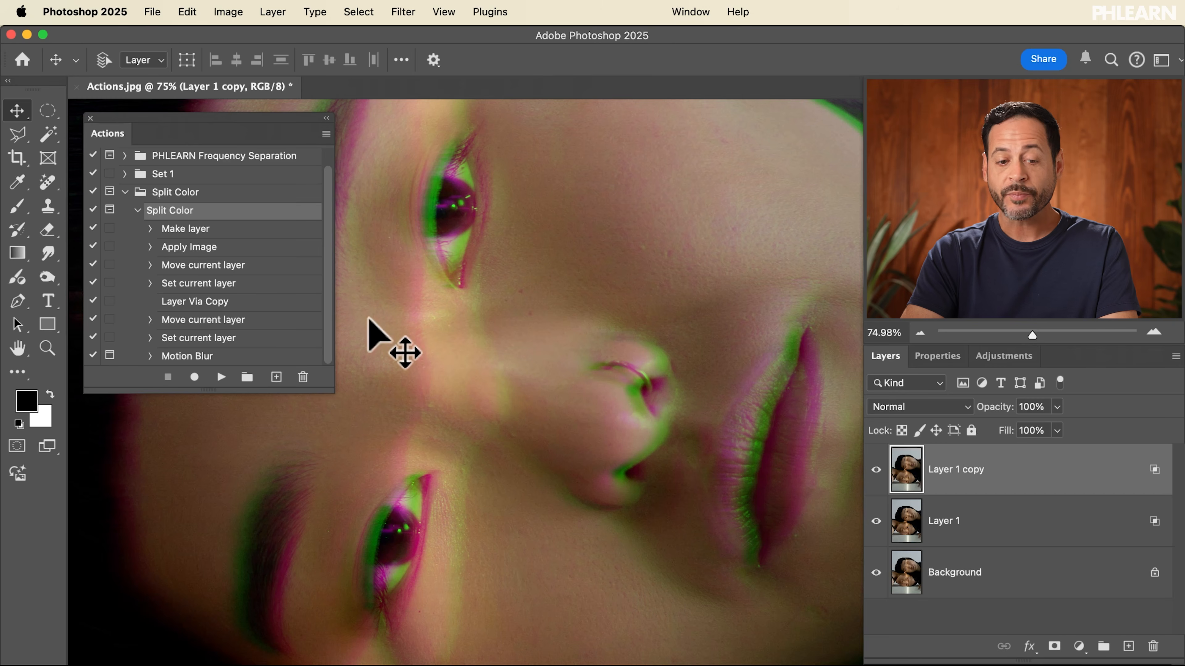
Insert a stop before Motion Blur with the message "Choose the Motion Blur" and Allow Continue enabled
left_click(240, 335)
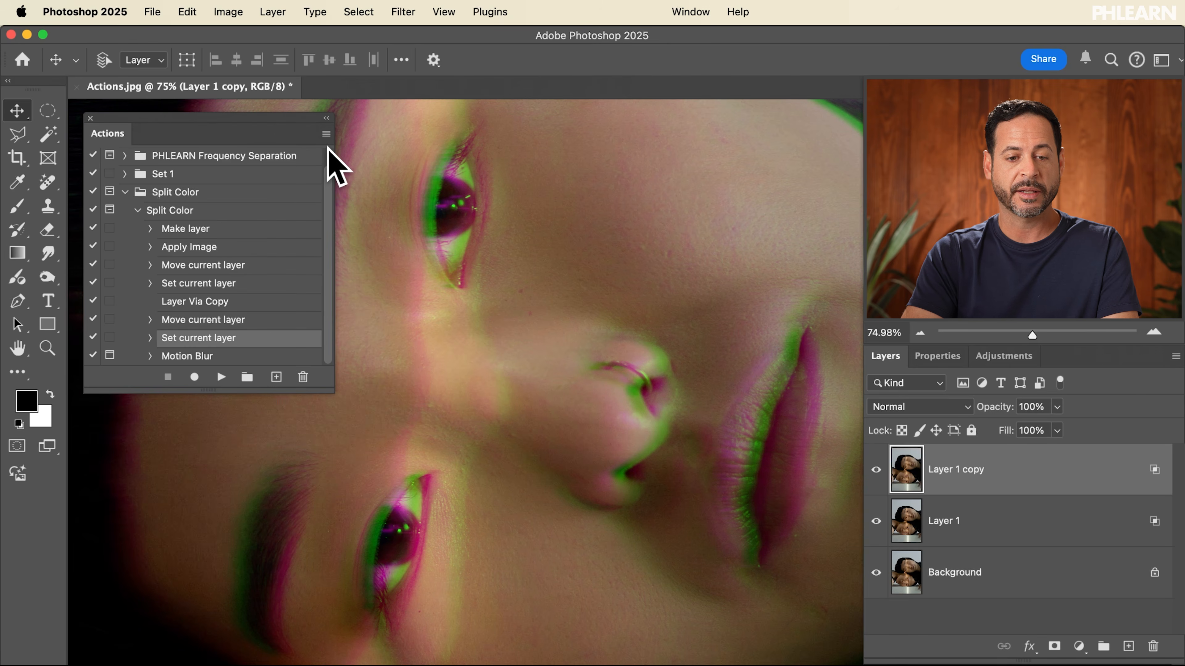
left_click(326, 134)
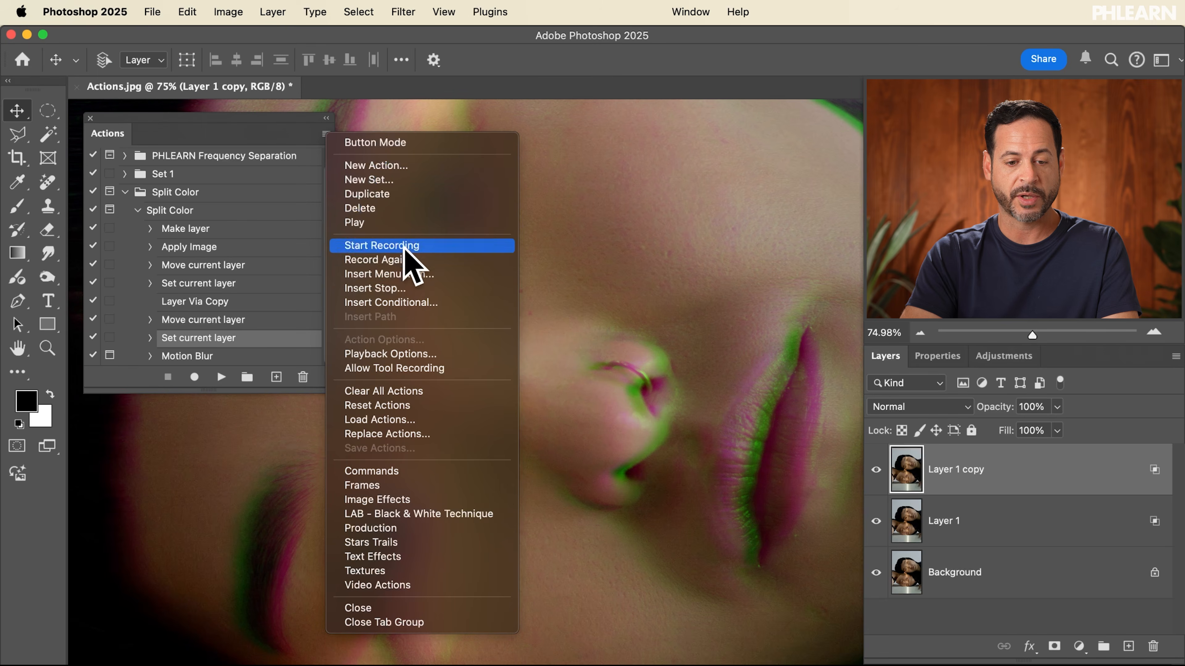
left_click(409, 289)
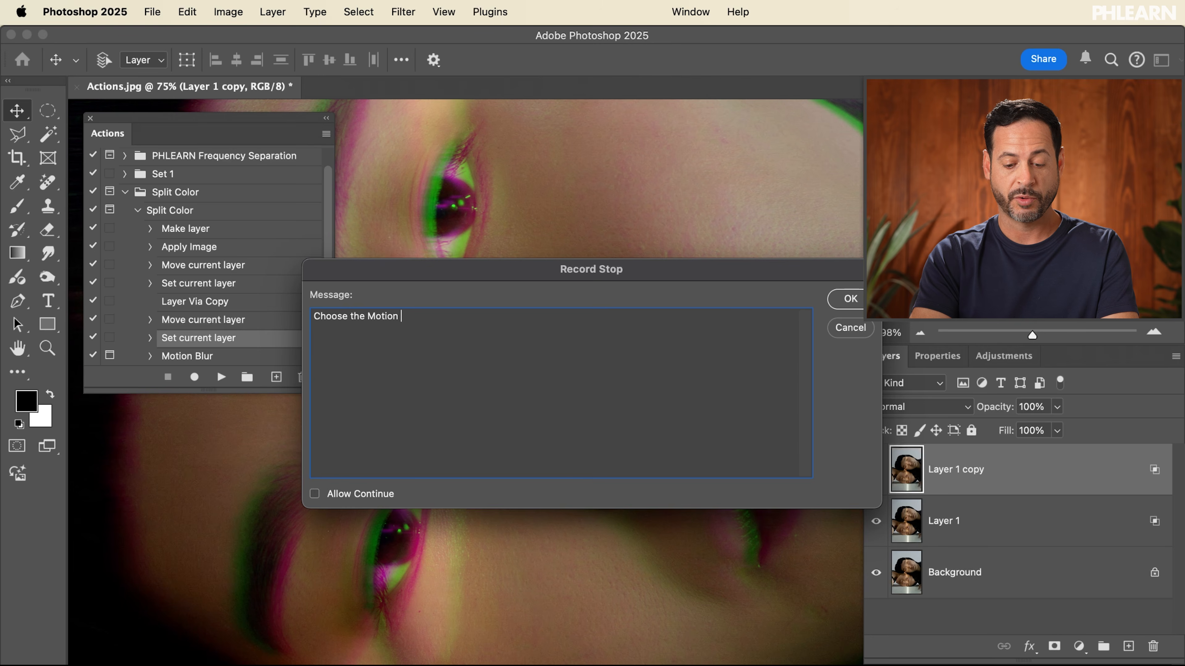
left_click(342, 493)
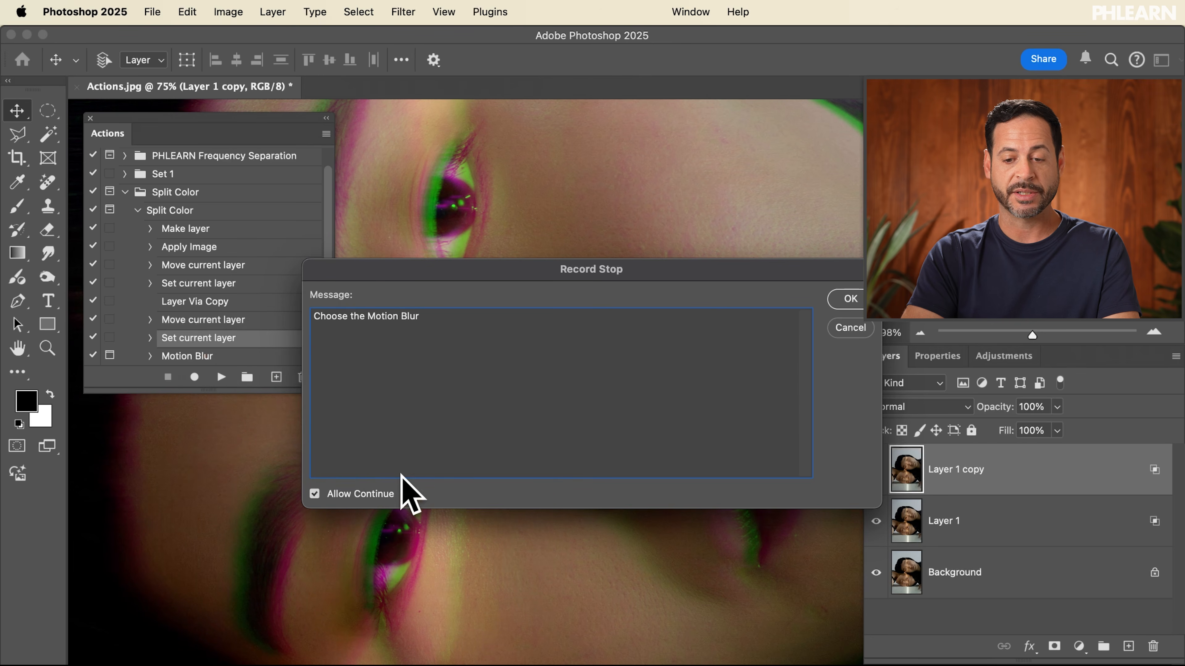
left_click(847, 302)
Delete the split layers to return to the original background image
scroll(277, 304, "down", 1)
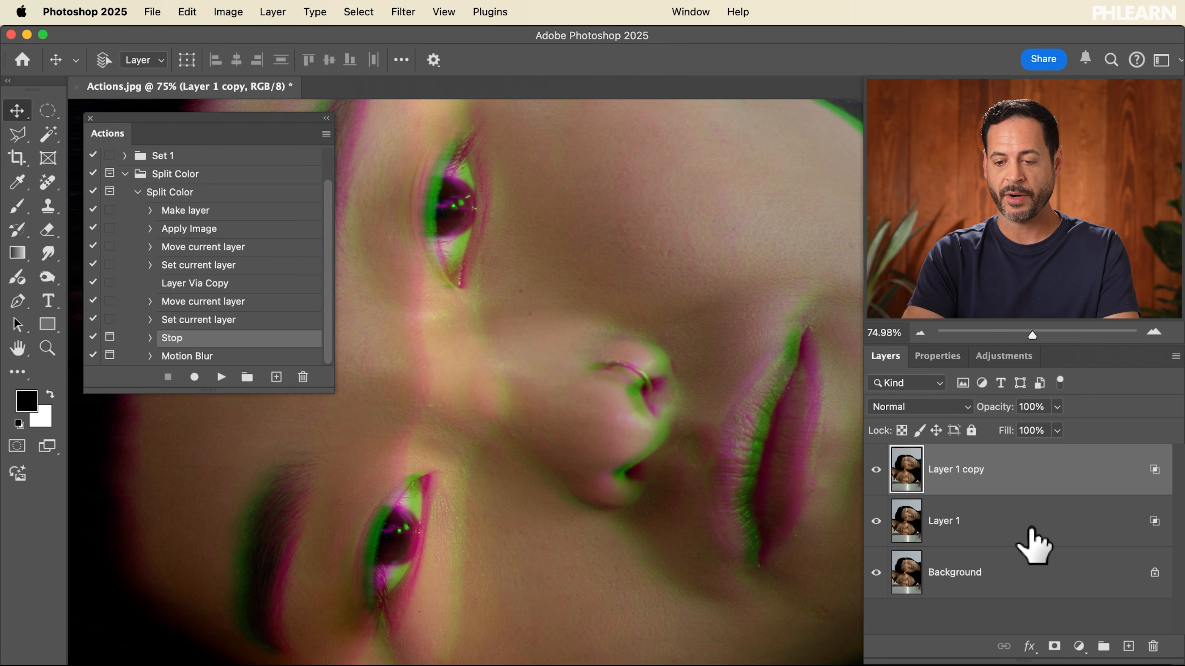
left_click(1029, 541, "shift")
key("BackSpace")
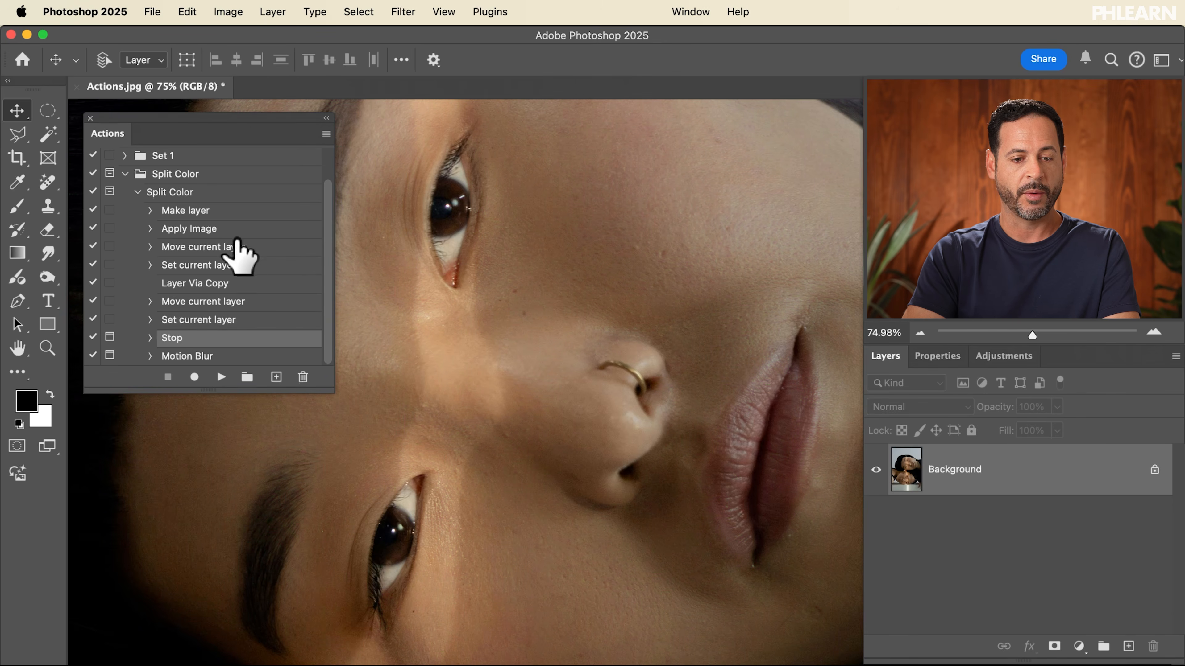
Play the Split Color action, continue past the stop, and set the Motion Blur distance to 38 pixels
left_click(223, 191)
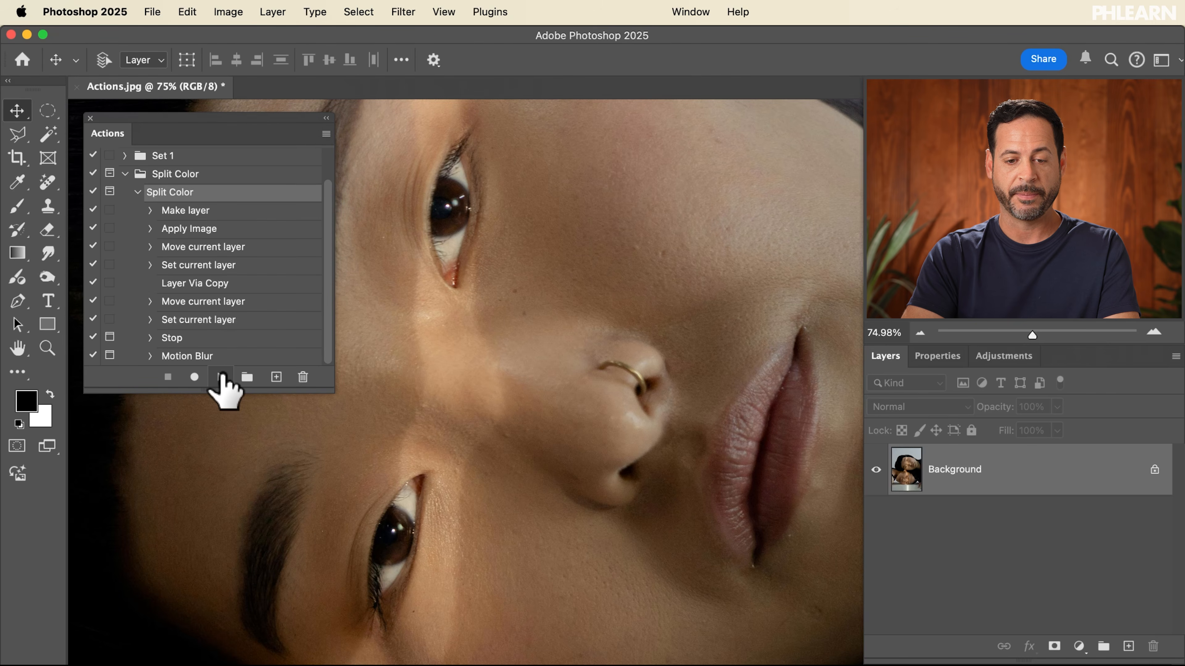
left_click(222, 377)
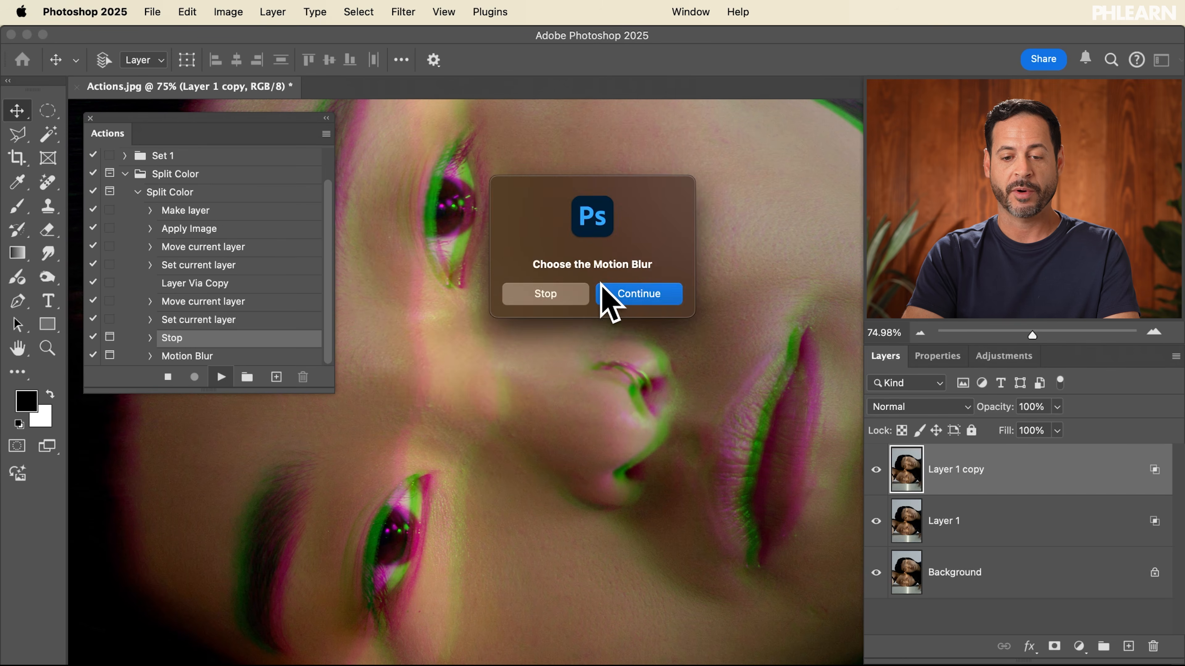
left_click(607, 291)
left_click_drag(336, 613, 276, 609)
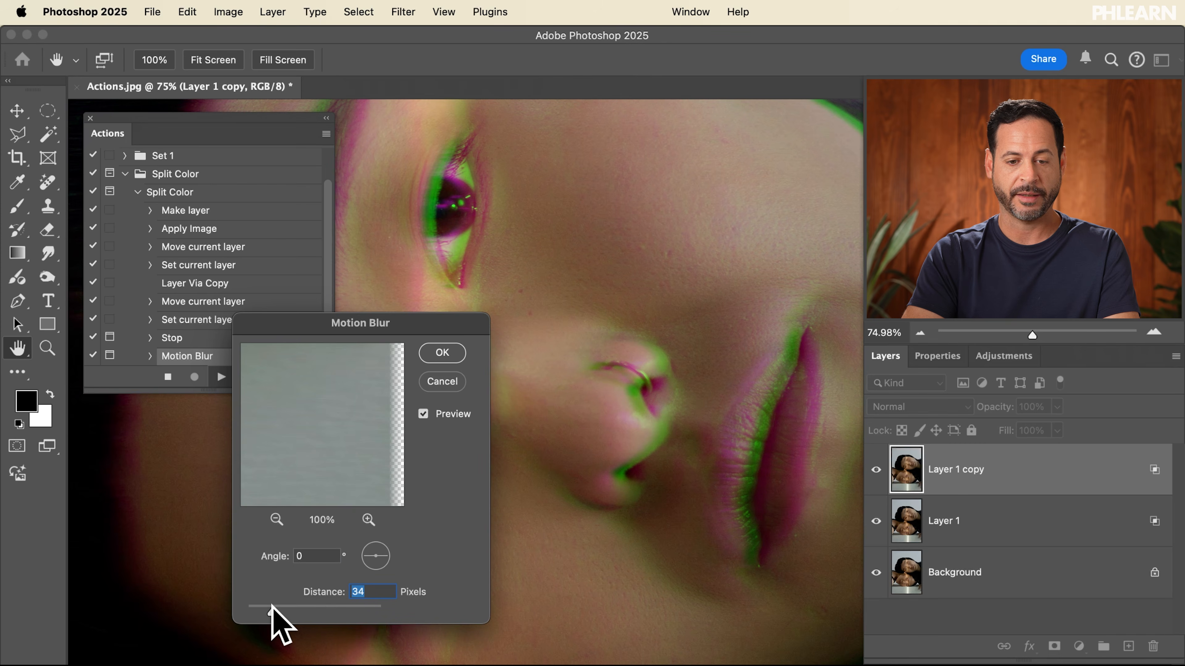
left_click(453, 352)
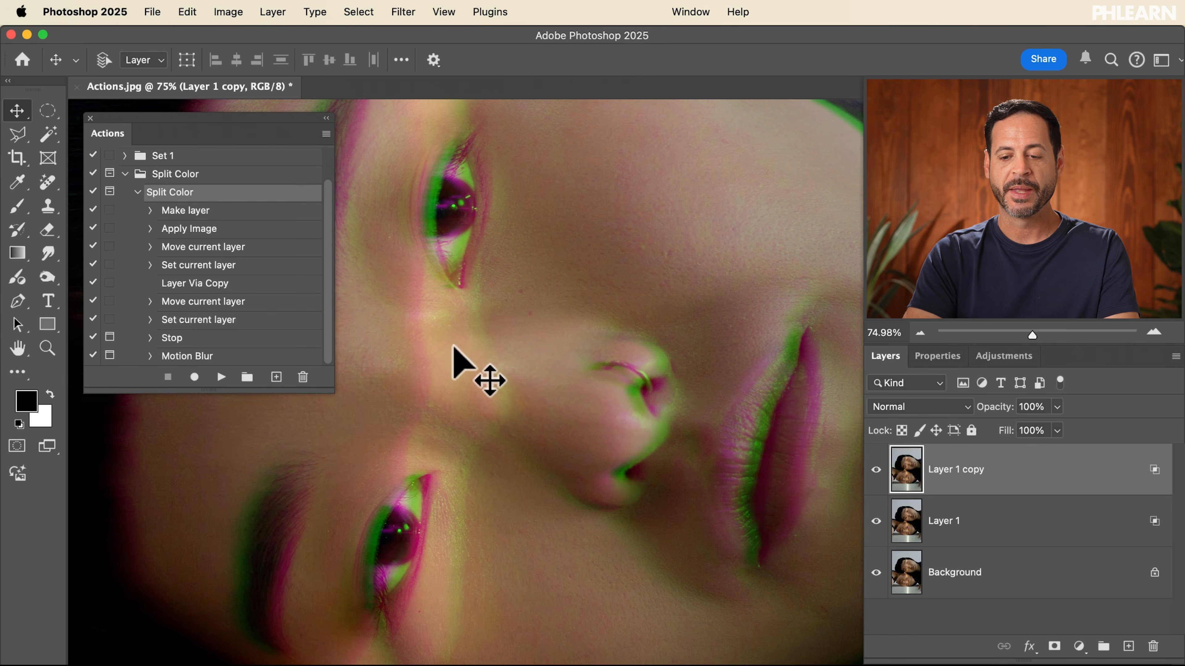
Select the Set current layer step after Apply Image and delete Layer 1 copy, keeping Layer 1
left_click(980, 523)
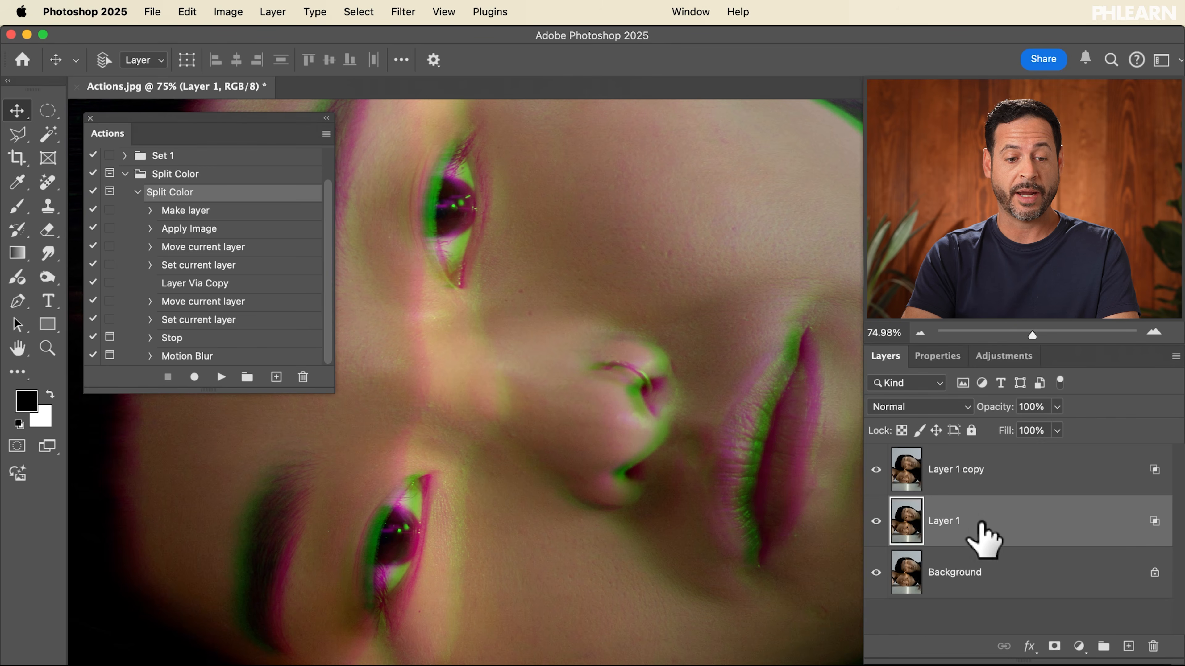
left_click(228, 267)
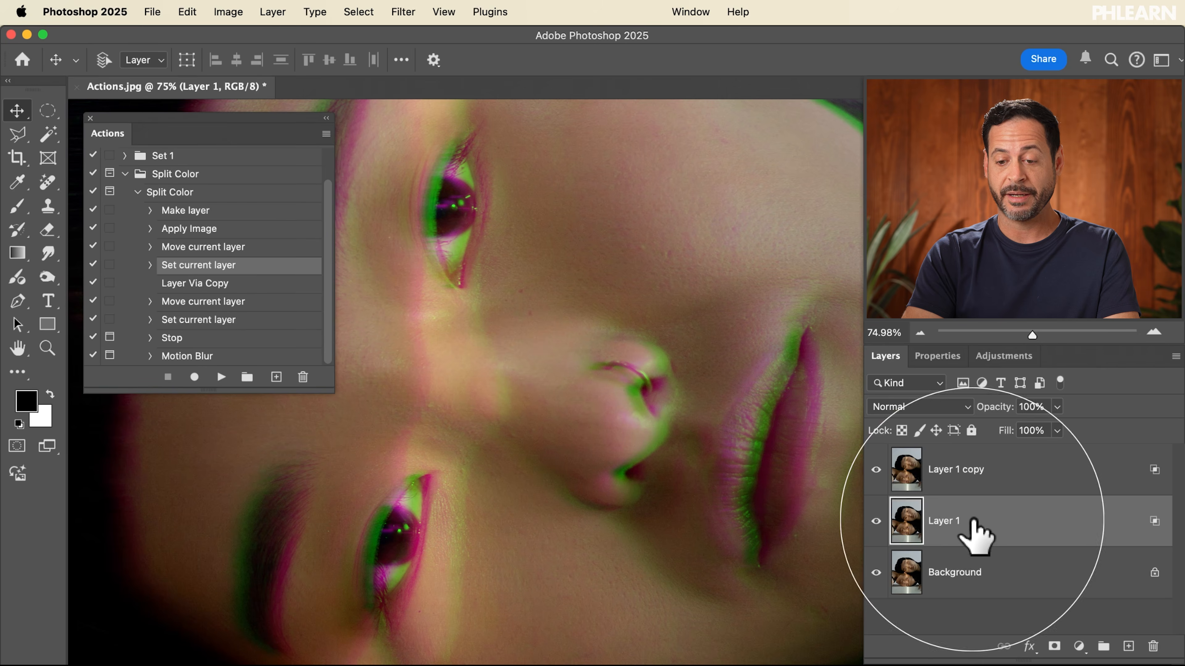
left_click(984, 473)
key("Delete")
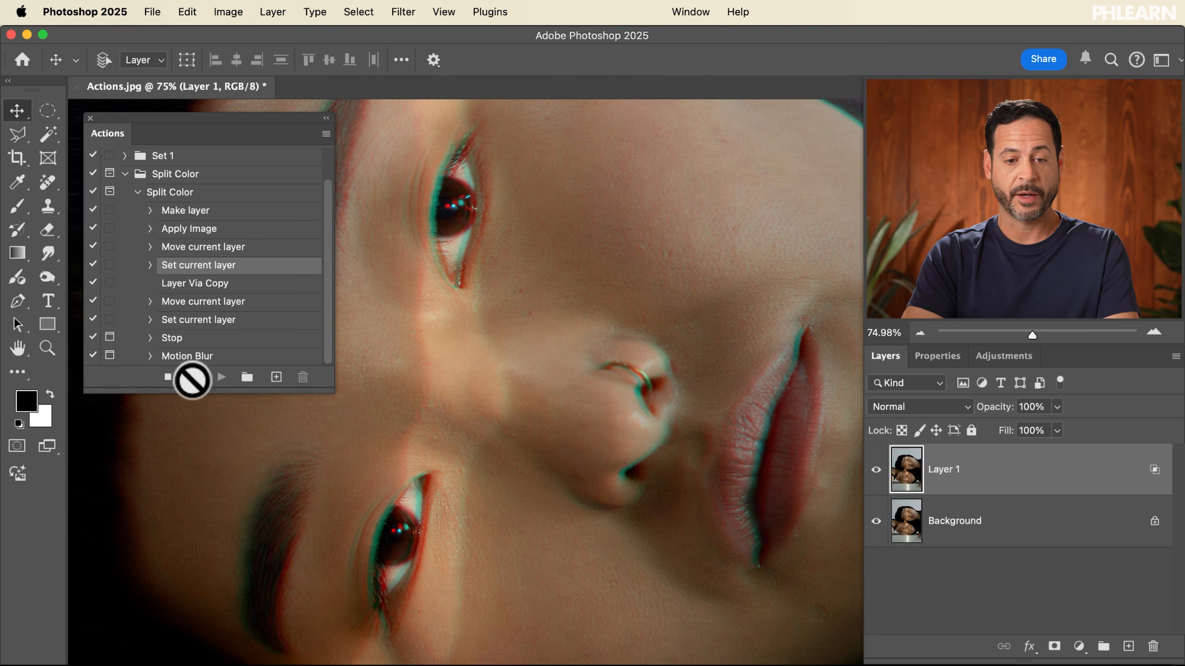
Record a Motion Blur filter after the selected Set current layer step, then stop recording
left_click(403, 11)
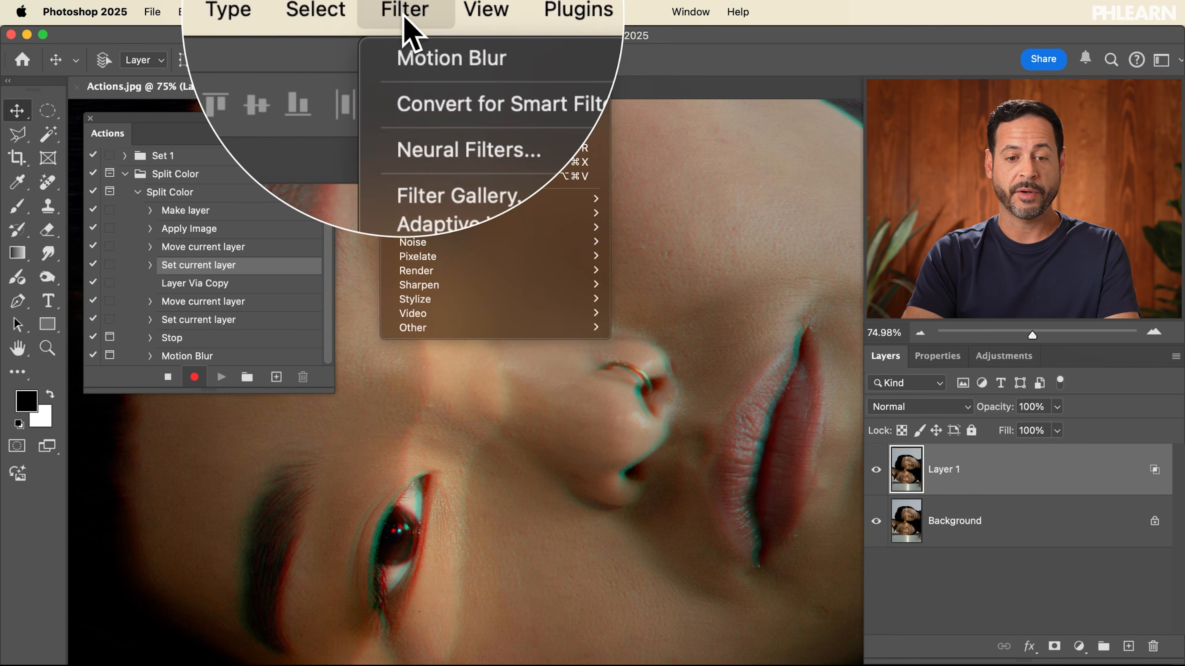
left_click(410, 36)
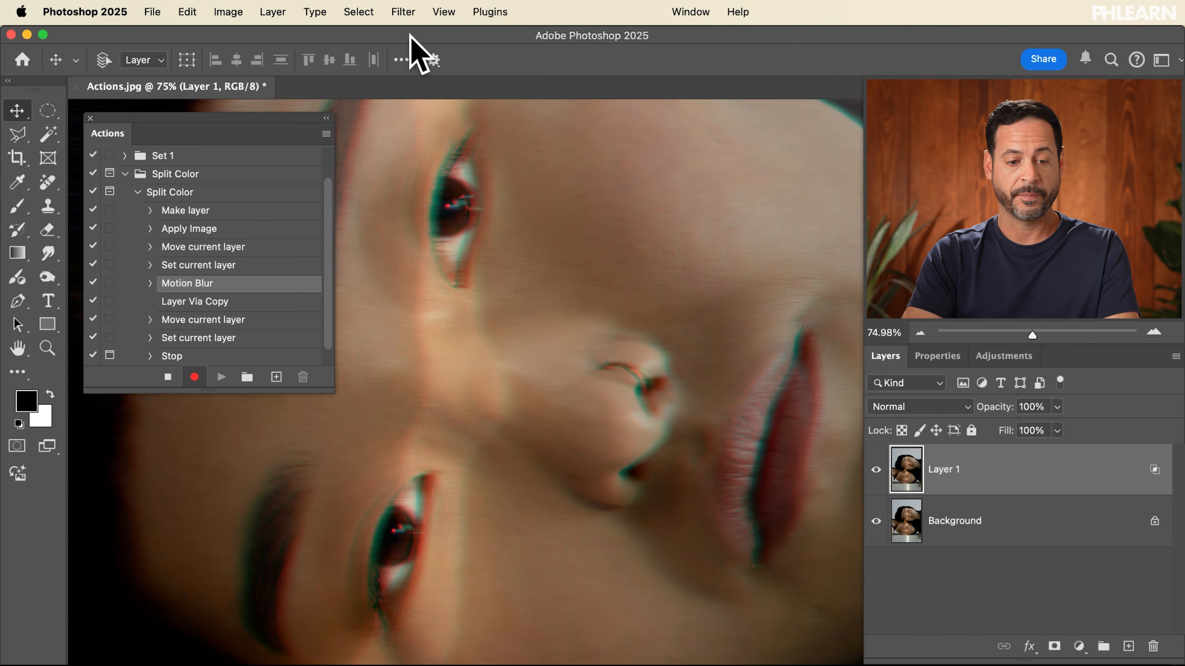
left_click(168, 377)
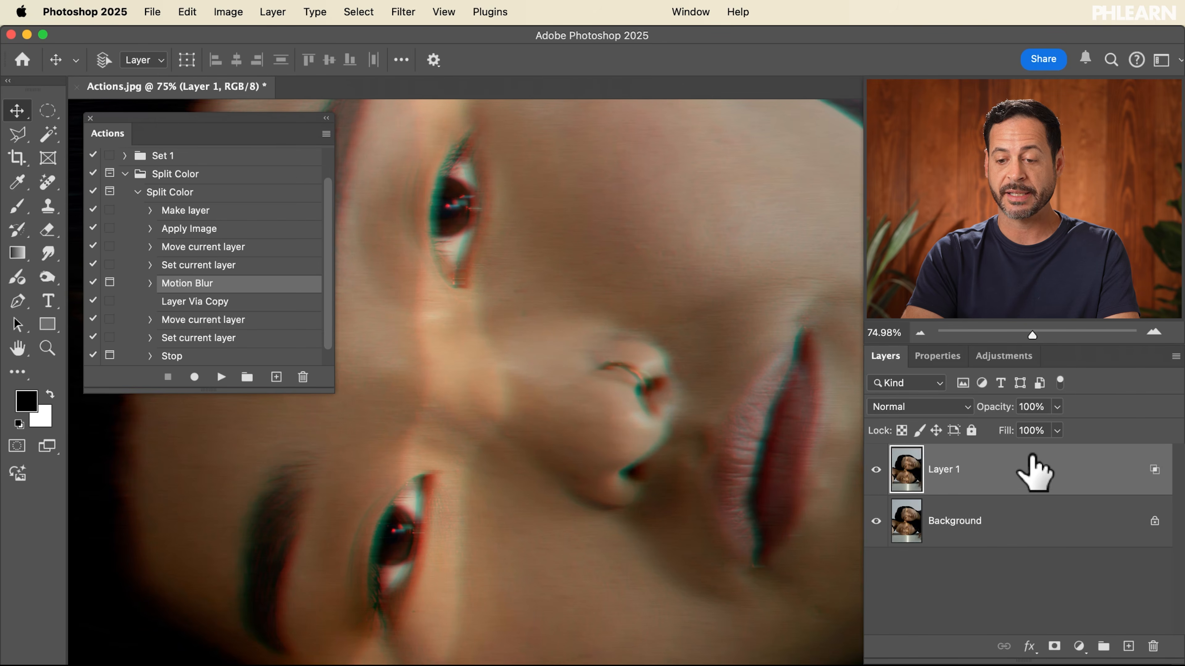
Delete Layer 1 and play the Split Color action, applying the first Motion Blur at 16 pixels
key("Delete")
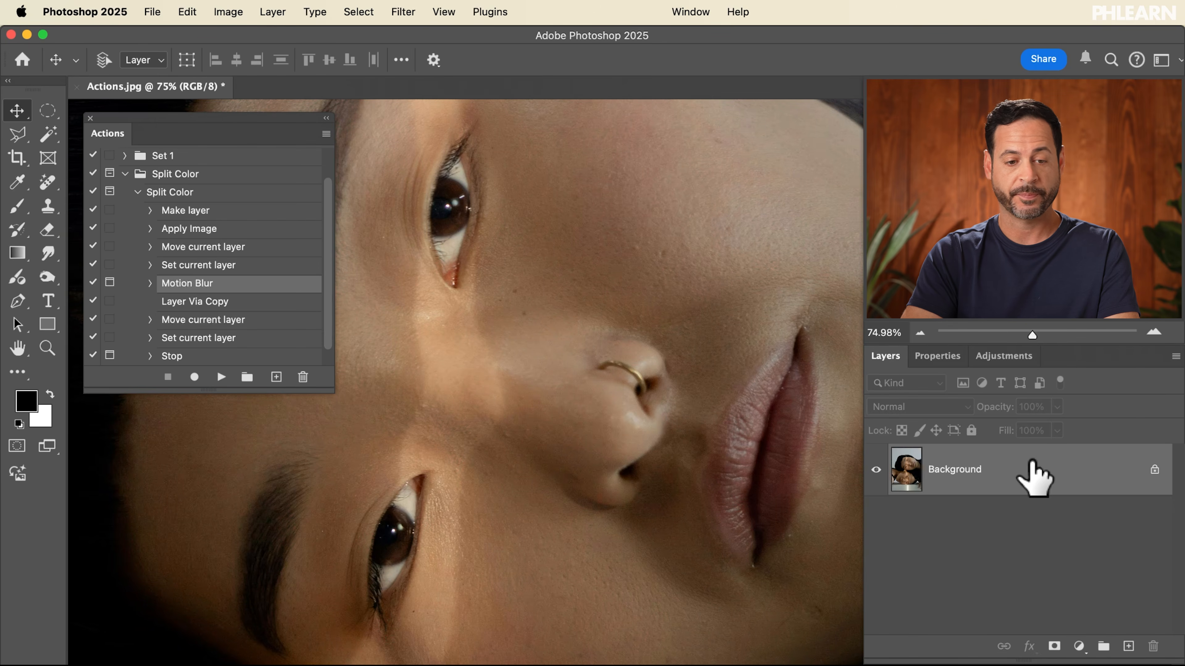
left_click(186, 193)
left_click(221, 377)
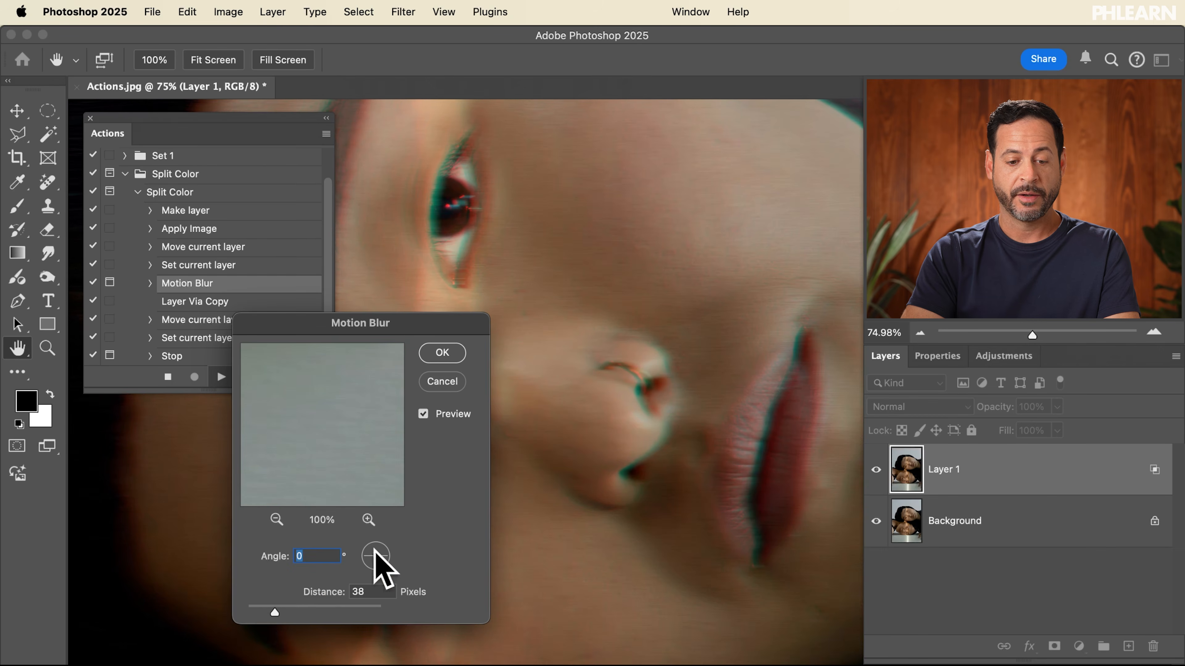
left_click(258, 611)
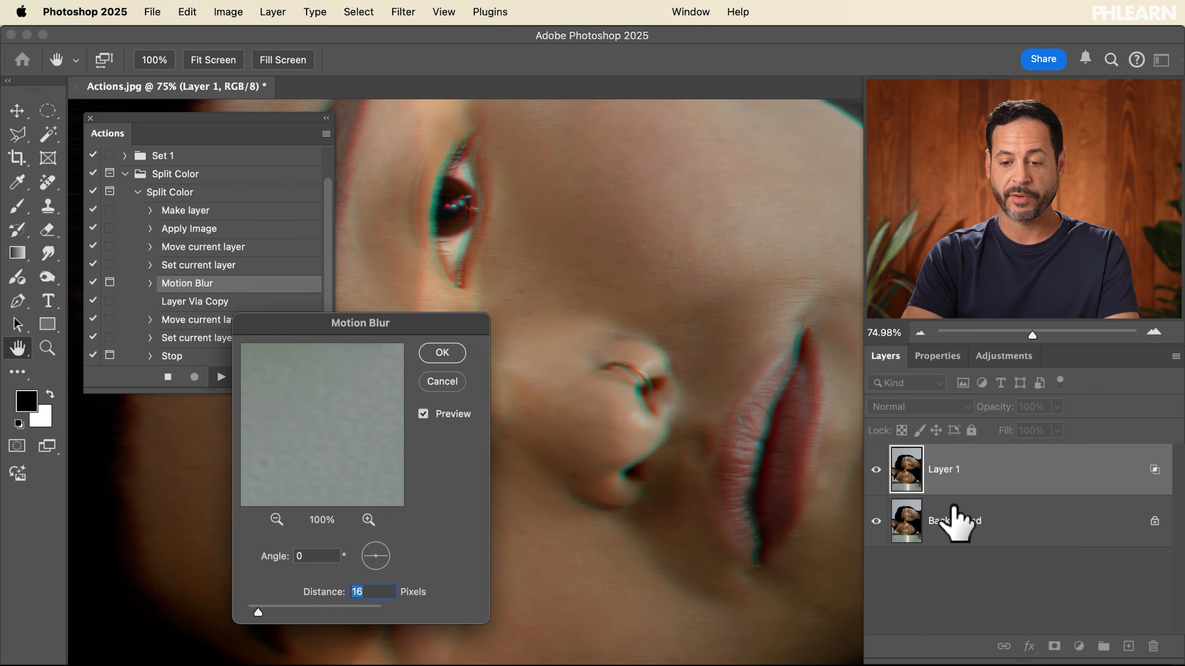
left_click(443, 353)
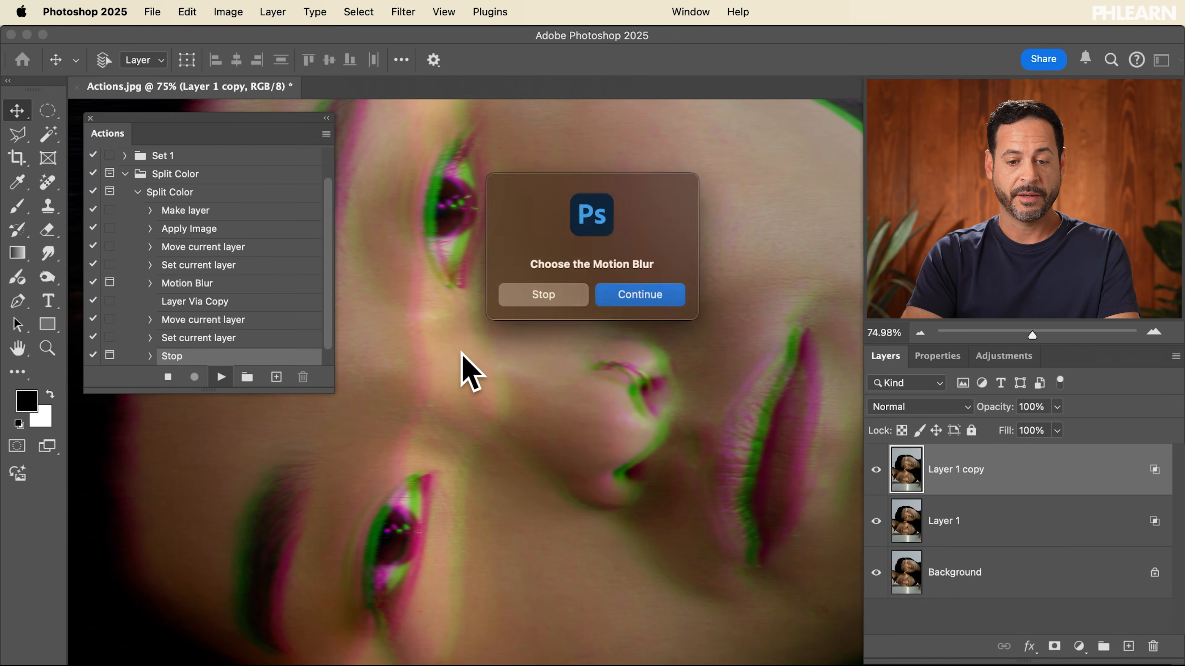
Continue past the stop and apply the second Motion Blur at 8 pixels
left_click(626, 294)
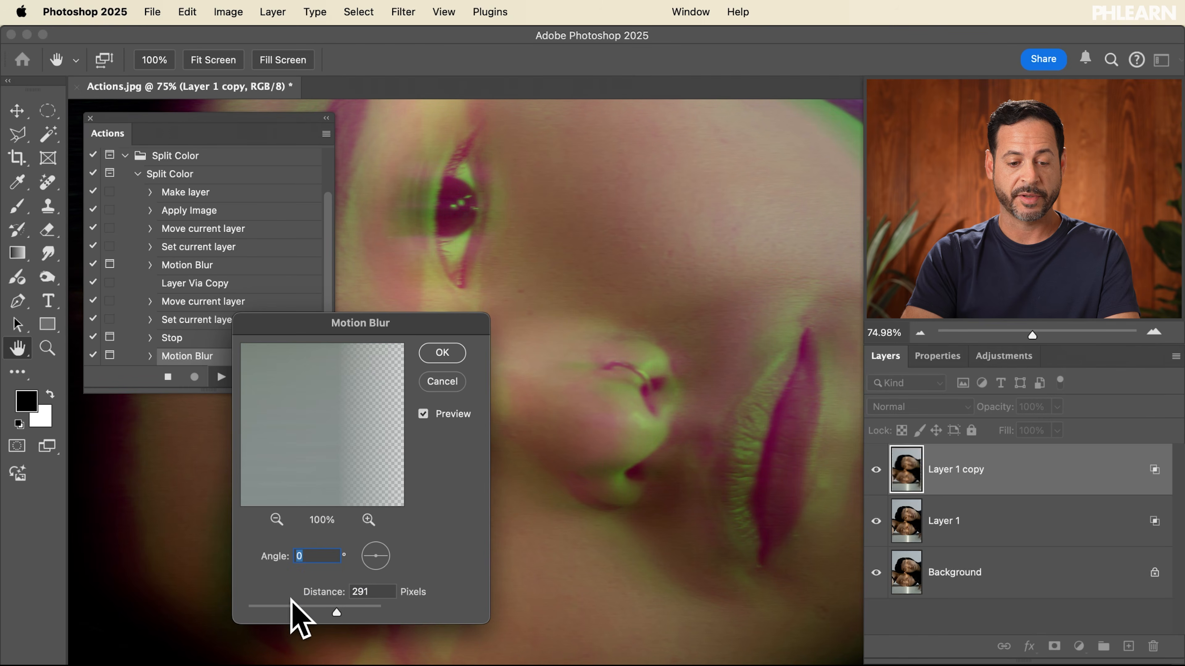
left_click_drag(271, 602, 262, 603)
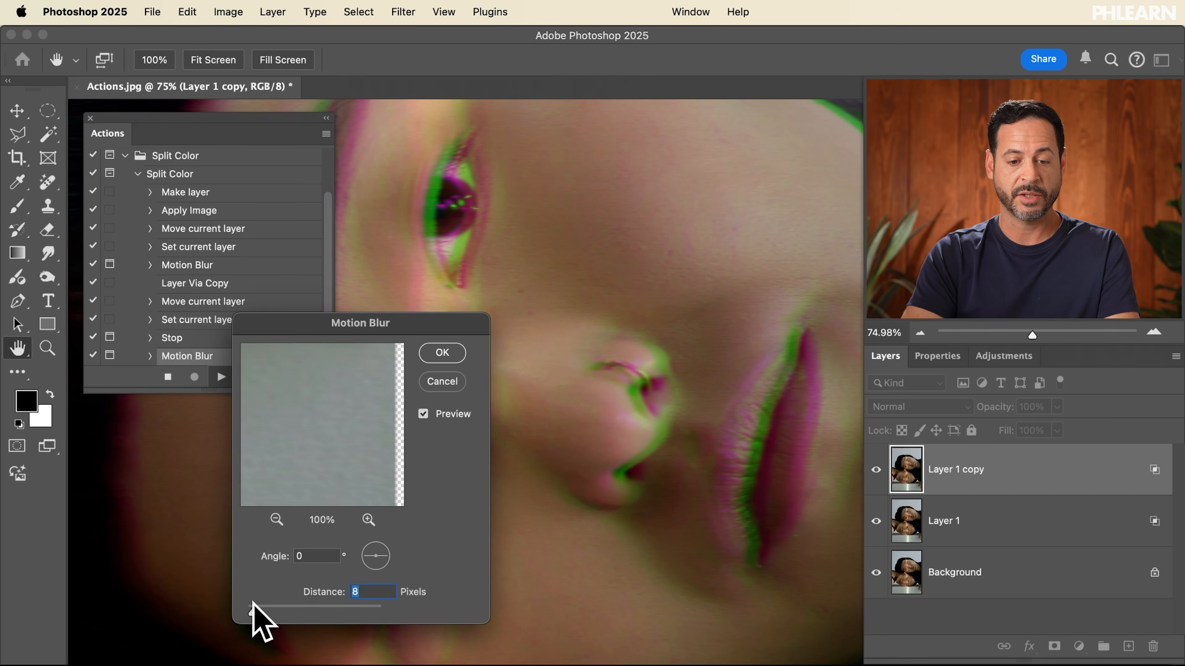
left_click(442, 354)
Insert a stop after the first Set current layer step with the message "Choose Motion Blur" and Allow Continue enabled
left_click(212, 338)
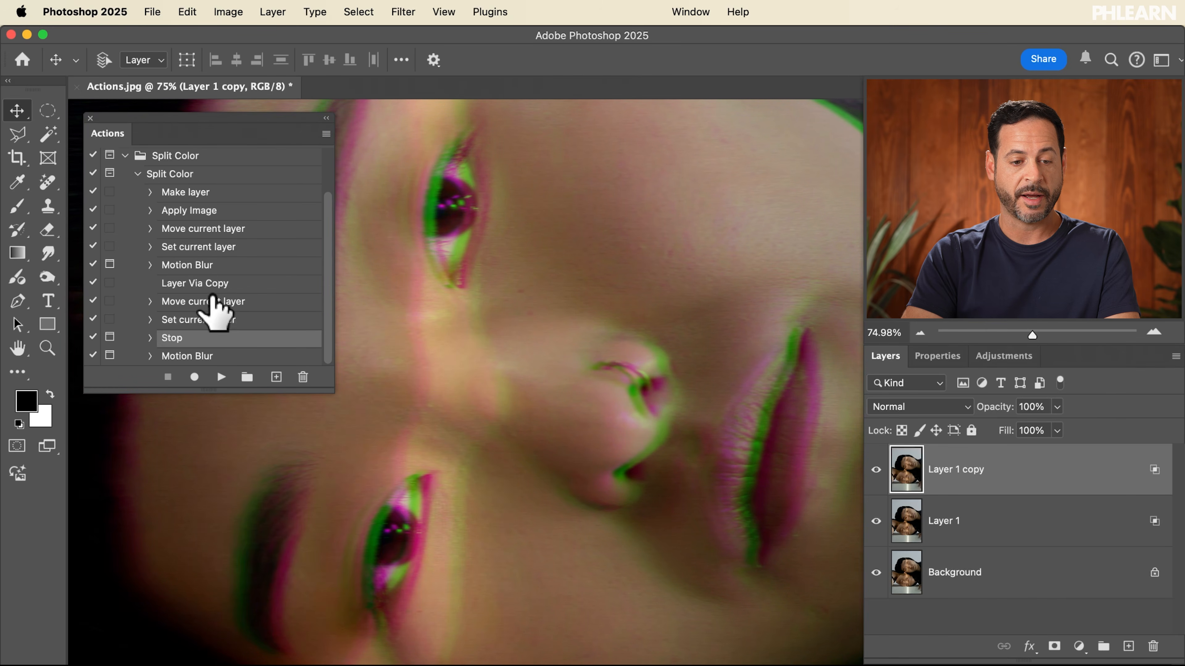
left_click(186, 247)
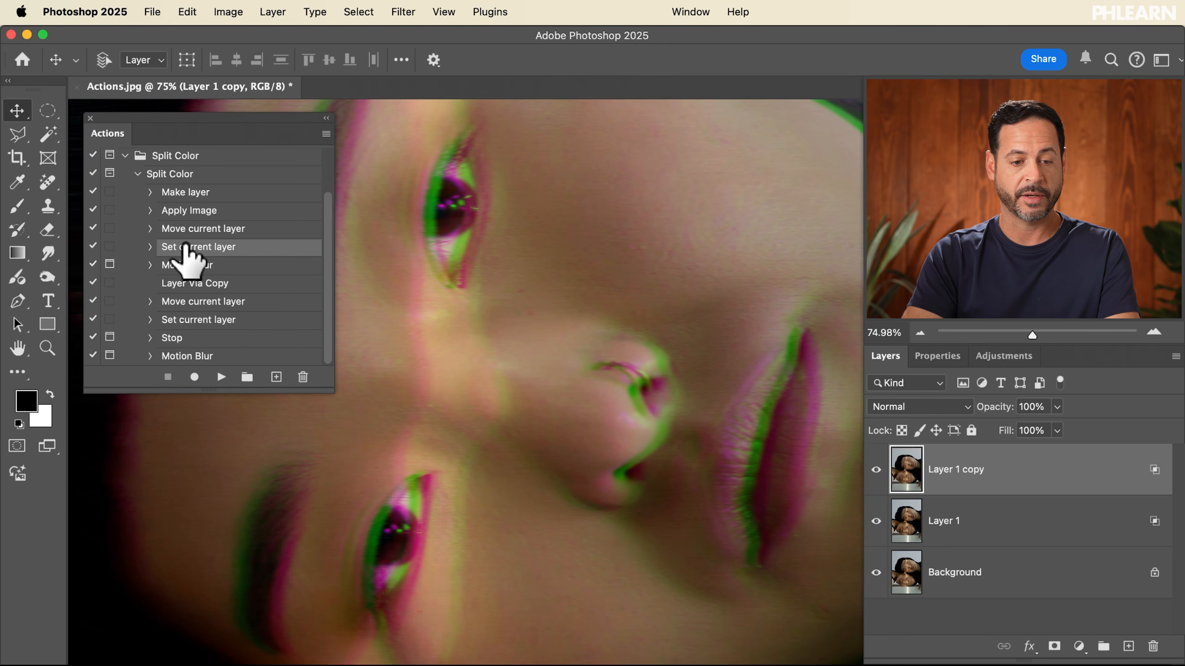
left_click(326, 134)
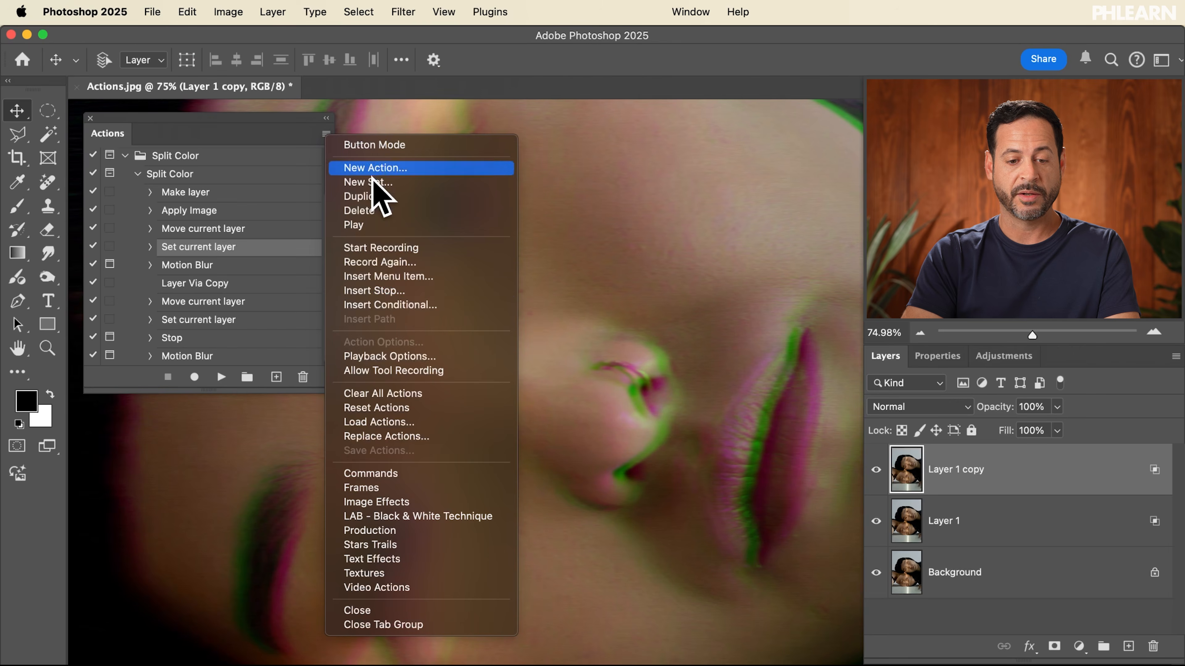
left_click(418, 291)
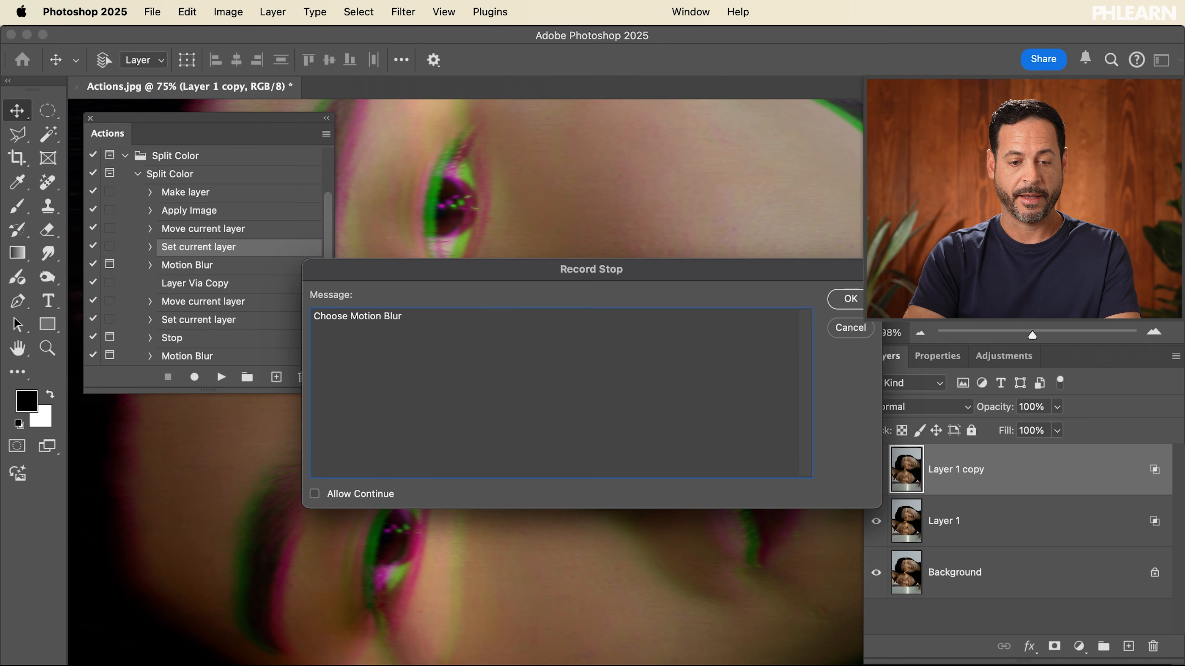
left_click(315, 494)
left_click(848, 301)
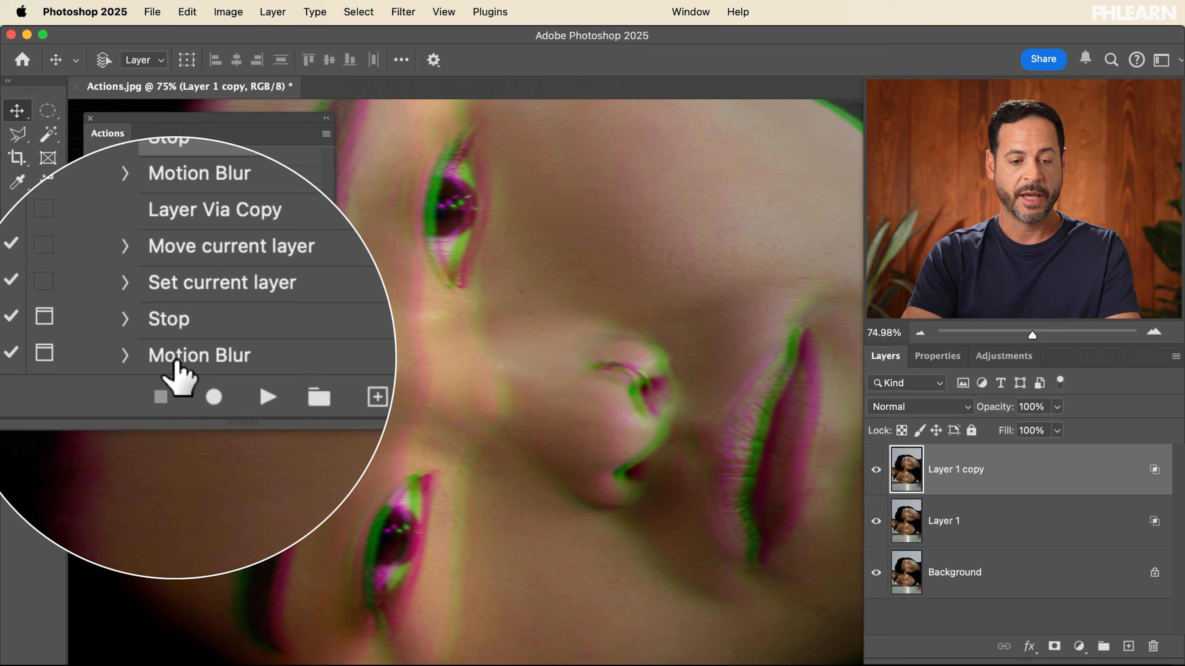
Edit the last Motion Blur step in the action and set its distance to 54 pixels
left_click(151, 356)
left_click(172, 356)
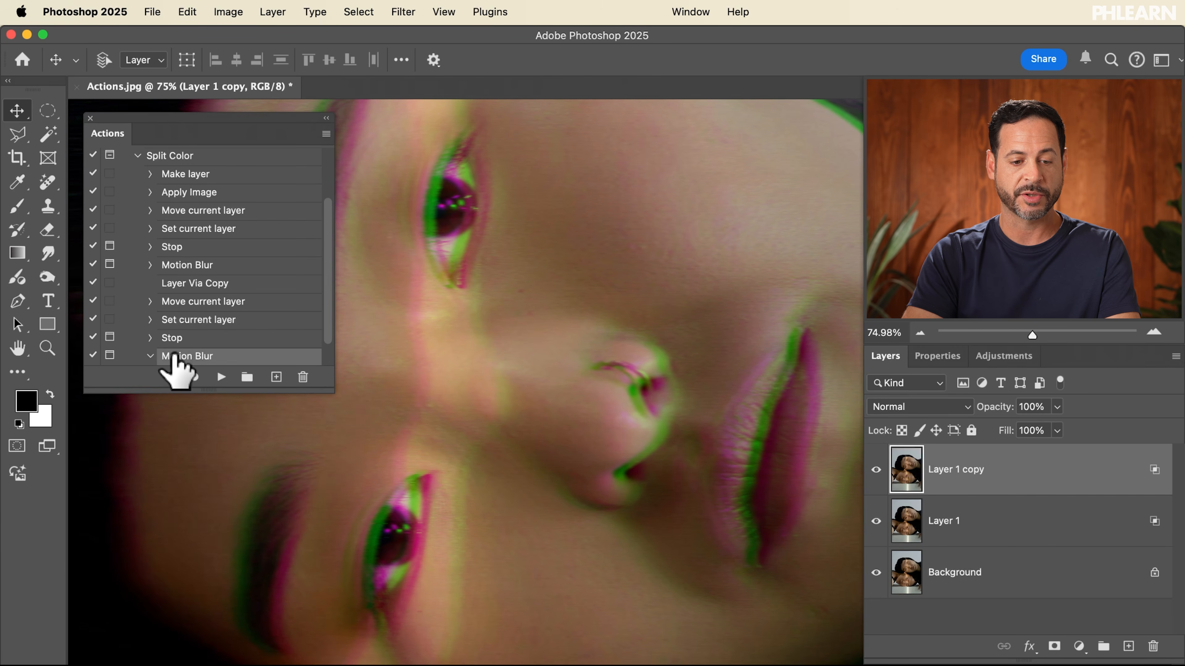
double_click(174, 357)
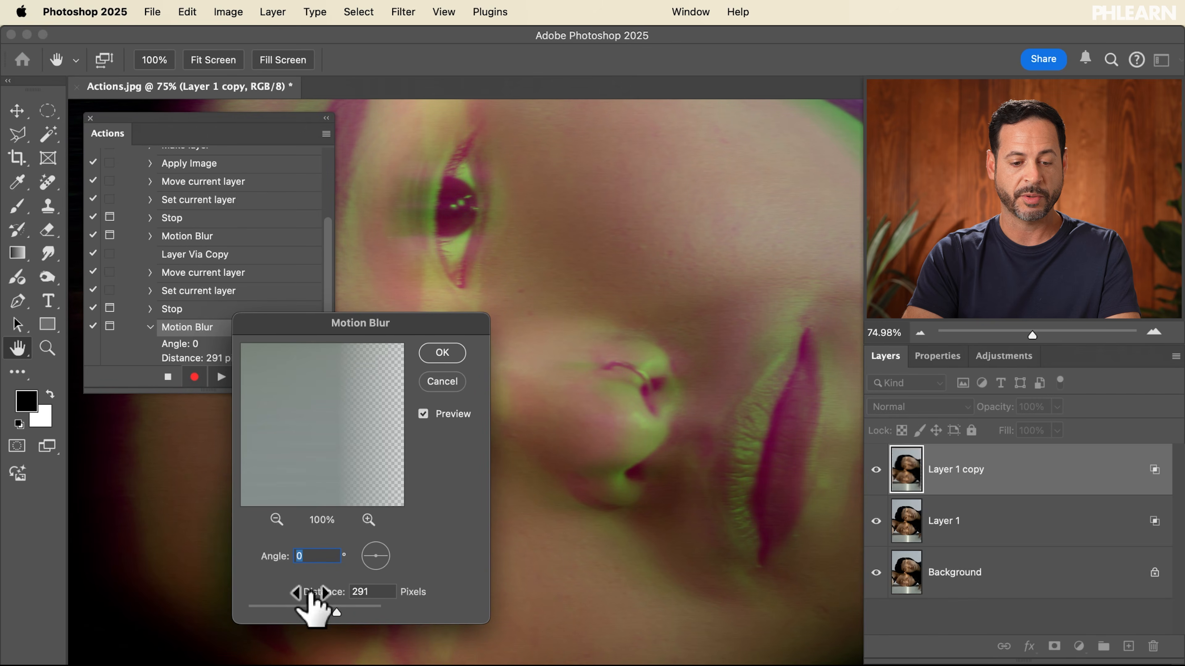
left_click_drag(283, 605, 275, 605)
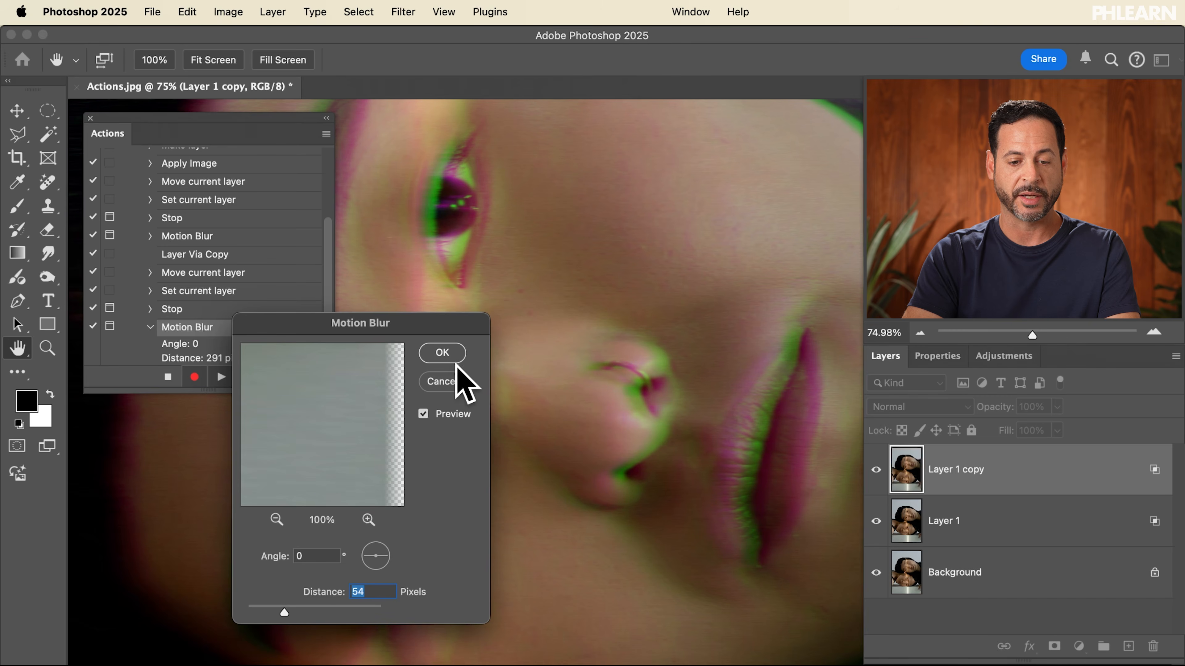
left_click(451, 358)
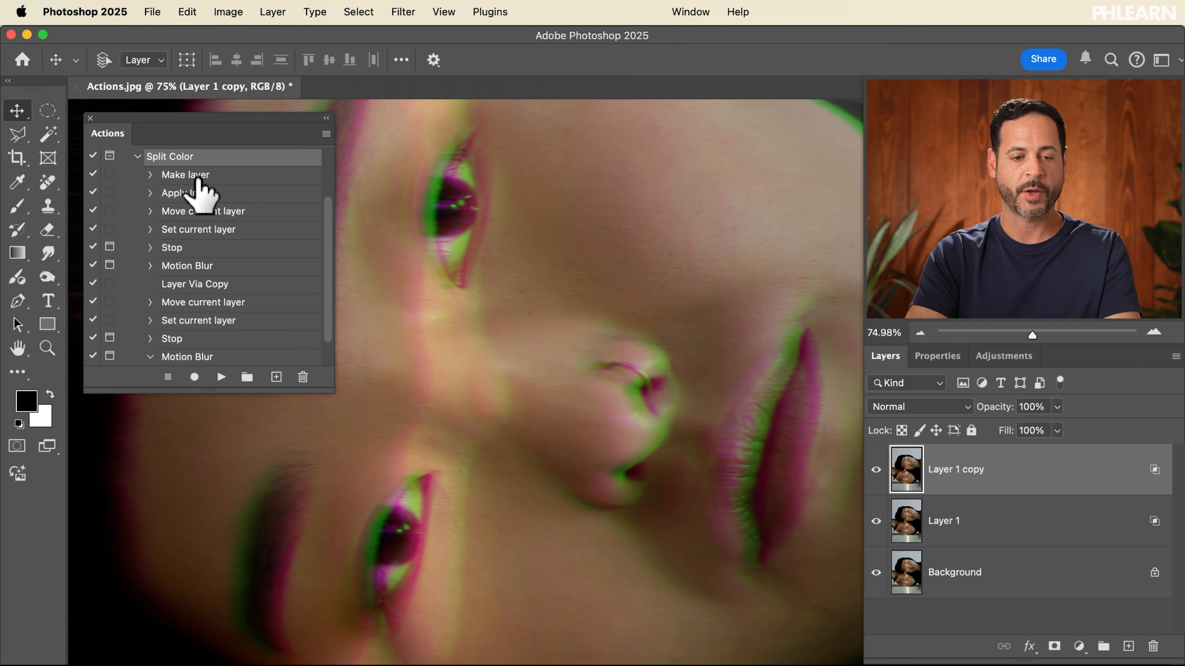
Delete the split layers to return to the background image and enlarge the Actions panel
left_click(1021, 527, "shift")
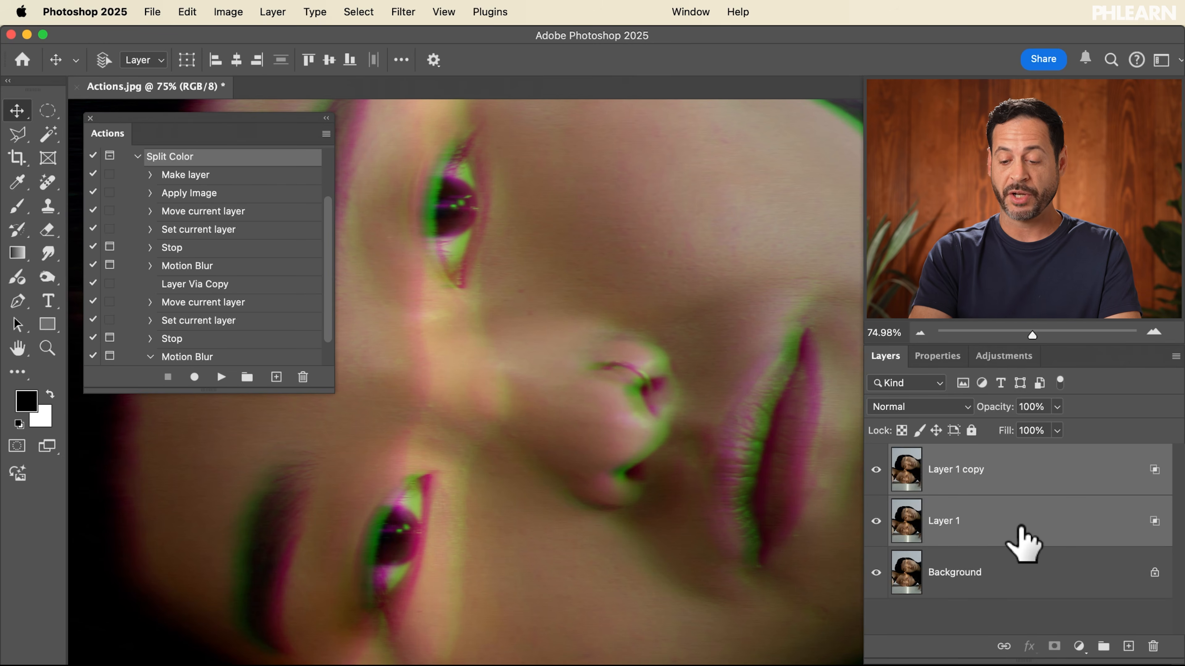
key("Delete")
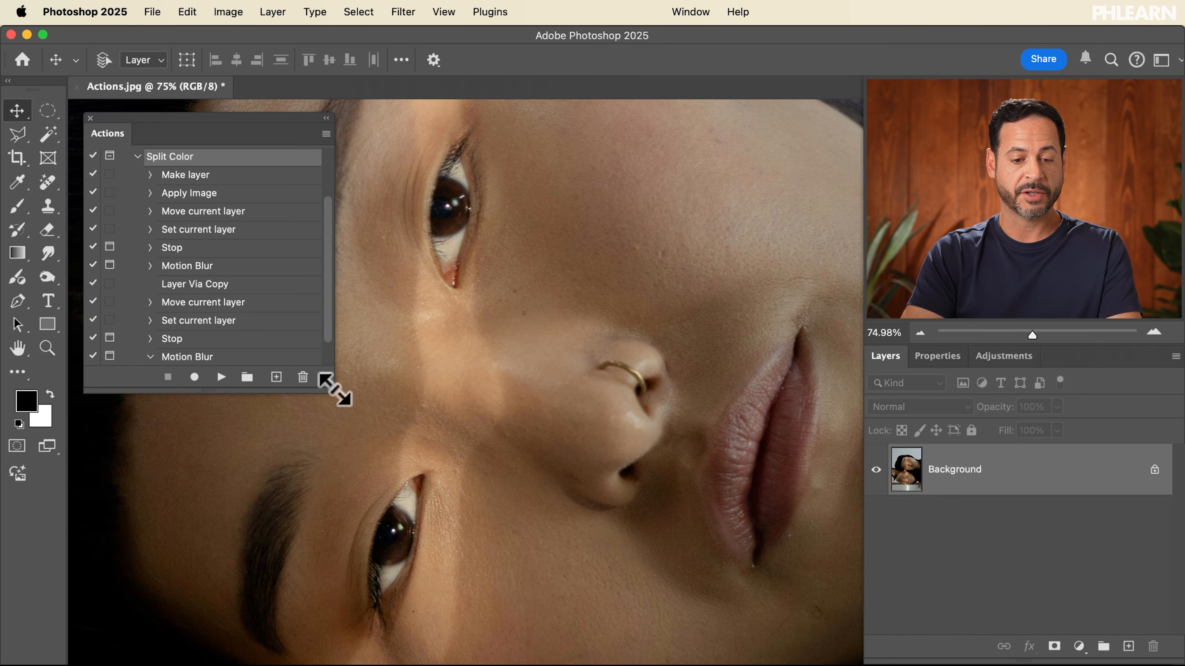
left_click_drag(331, 390, 331, 448)
scroll(149, 398, "up", 2)
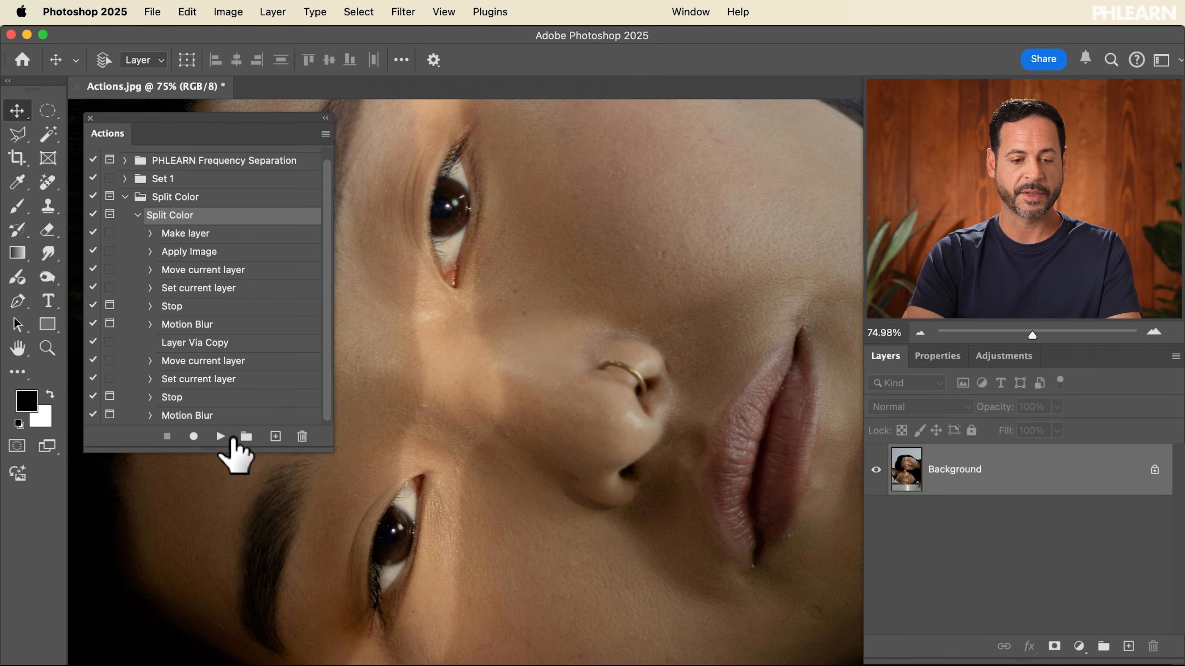
Play the Split Color action, continuing past both stops and accepting Motion Blur at 38 and 54 pixels
left_click(220, 436)
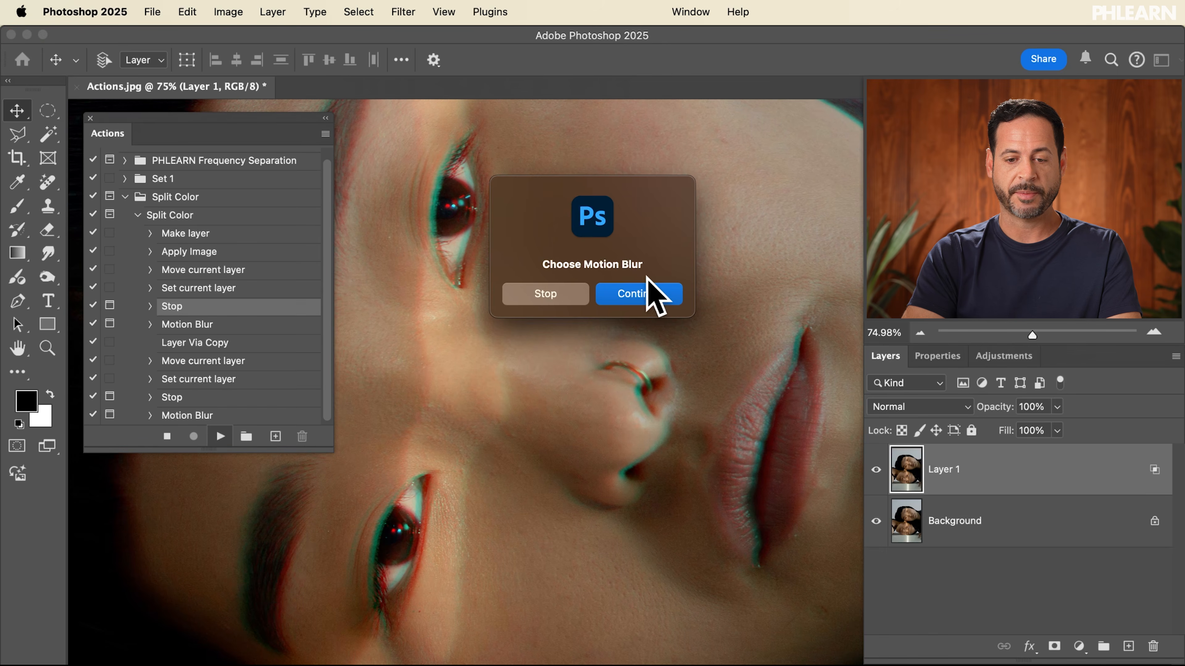
left_click(648, 296)
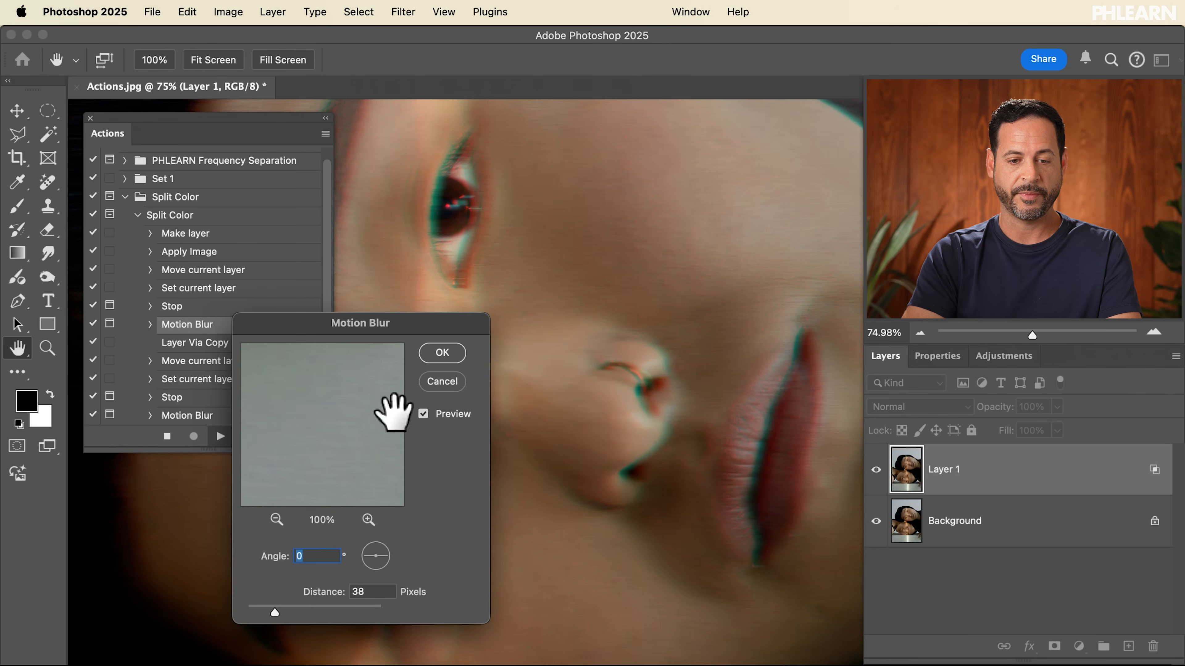
left_click(442, 354)
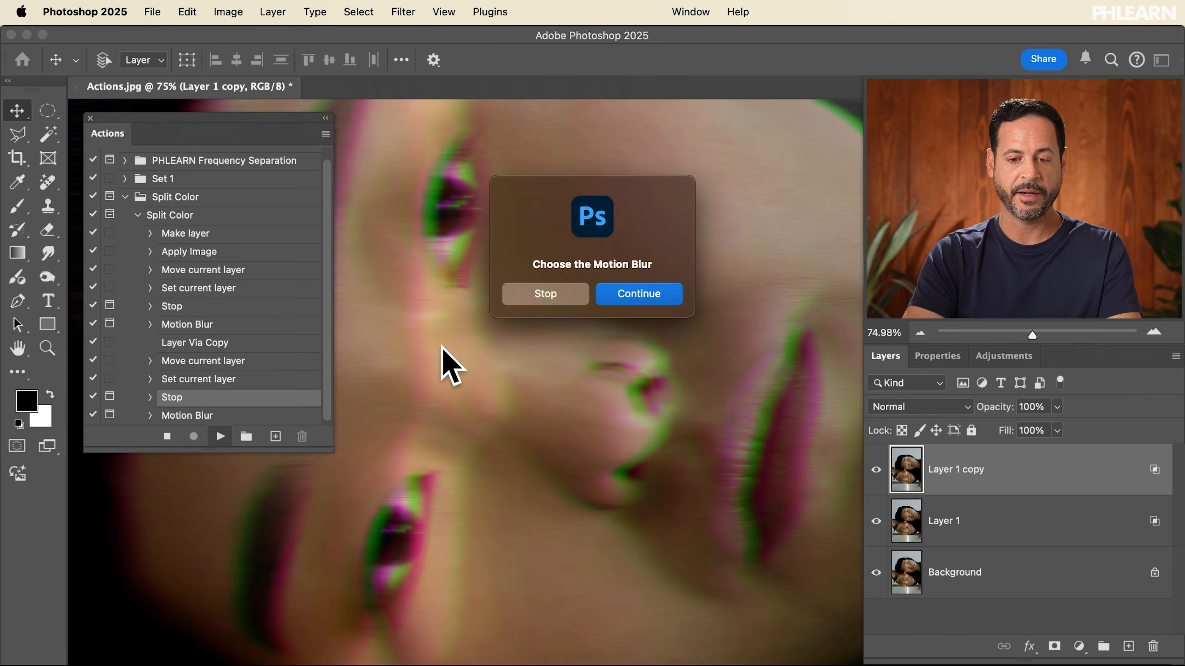
left_click(621, 290)
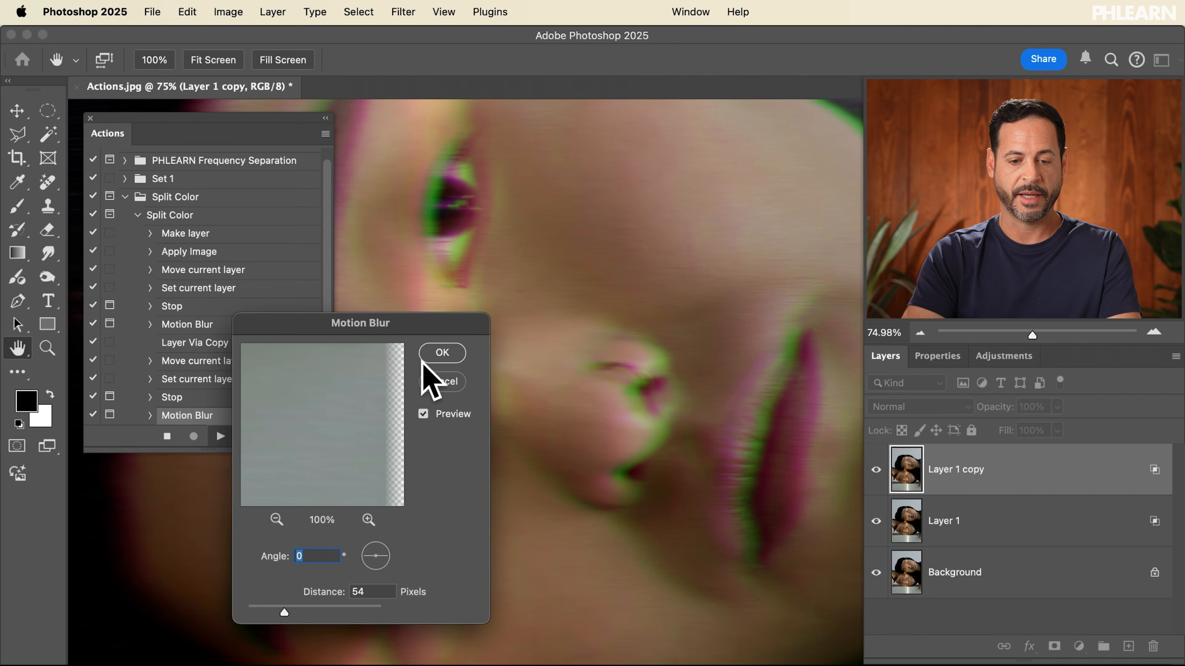
left_click(433, 355)
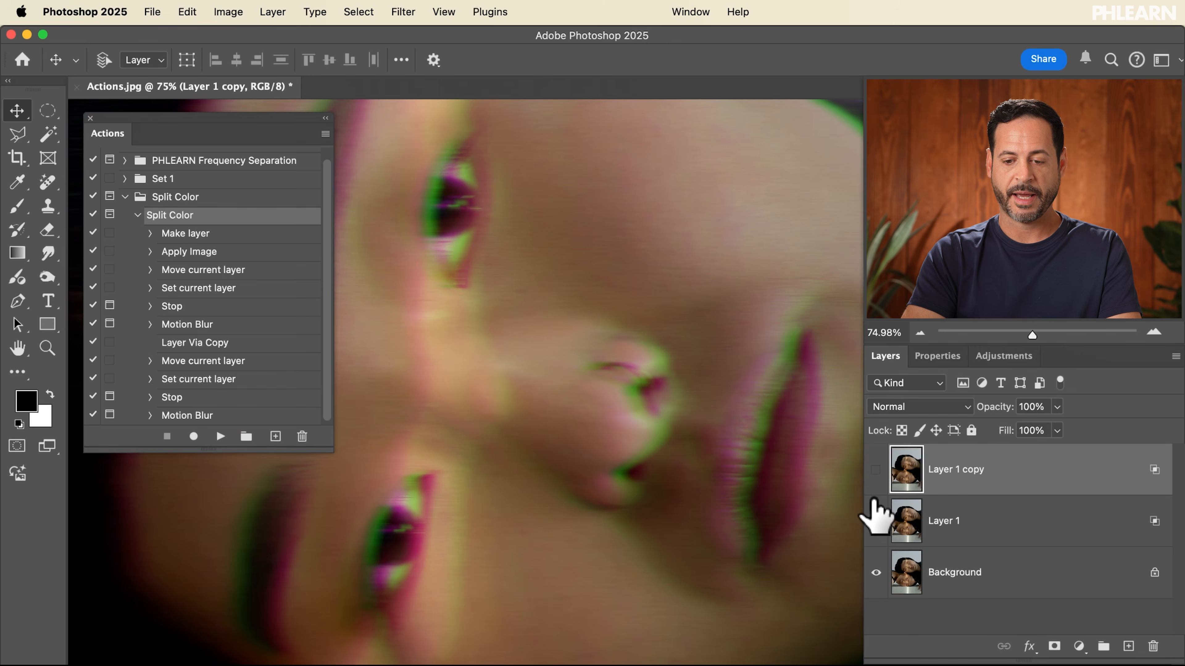
Toggle the split layers' visibility to compare the effect, then delete both split layers
left_click(876, 470)
left_click_drag(874, 514, 874, 468)
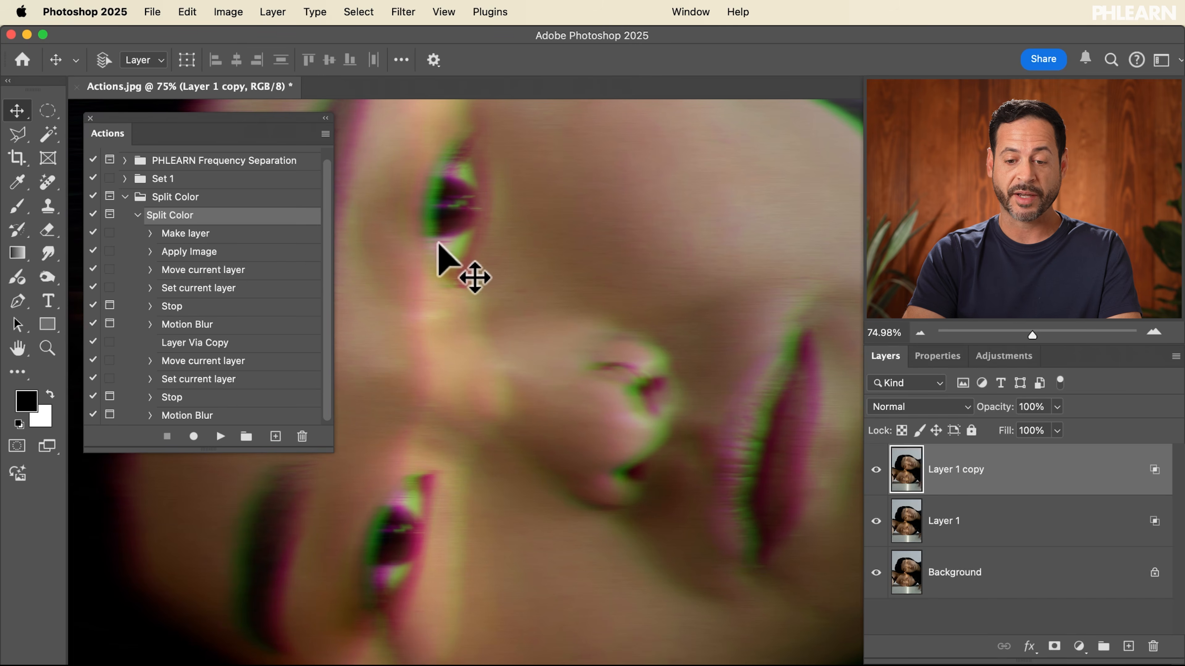
left_click(952, 536, "shift")
key("Delete")
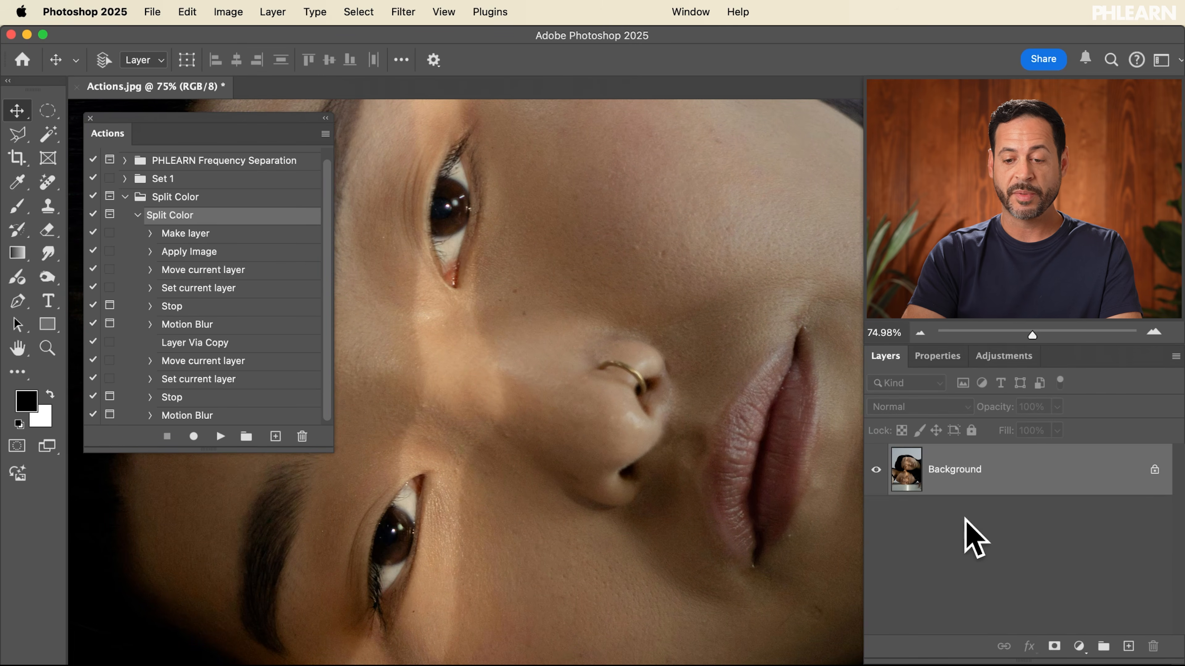
Play the Split Color action, continue past the first stop, and apply Motion Blur at 13 pixels
left_click(222, 436)
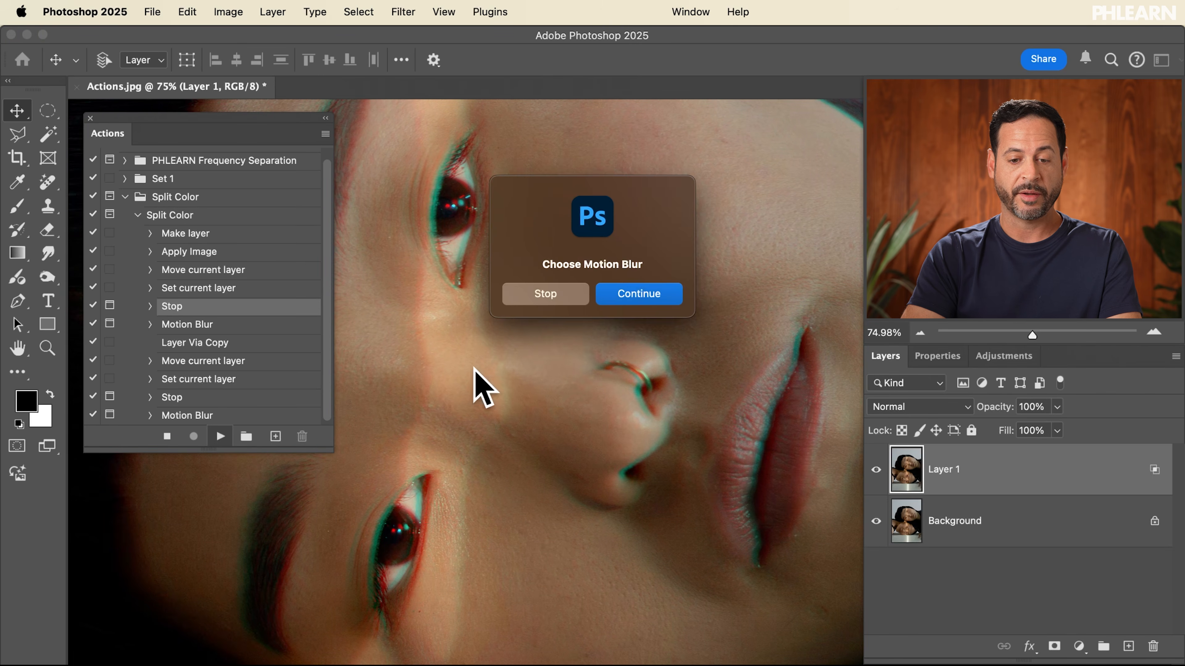
left_click(623, 296)
left_click_drag(256, 604, 258, 606)
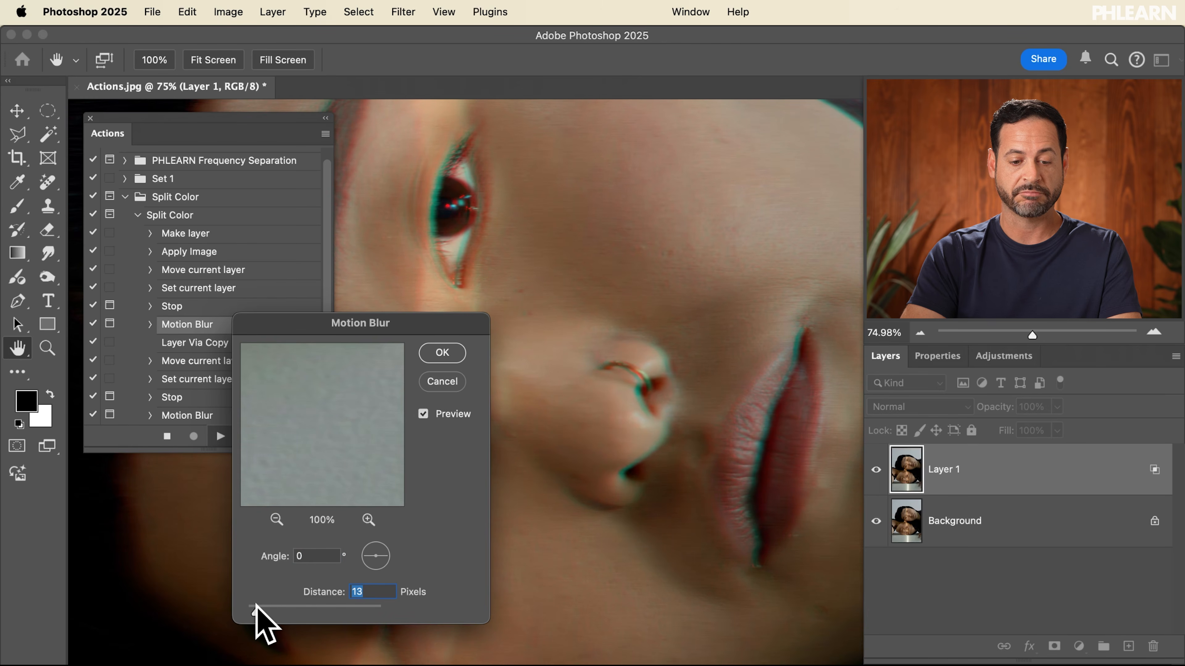
left_click(443, 354)
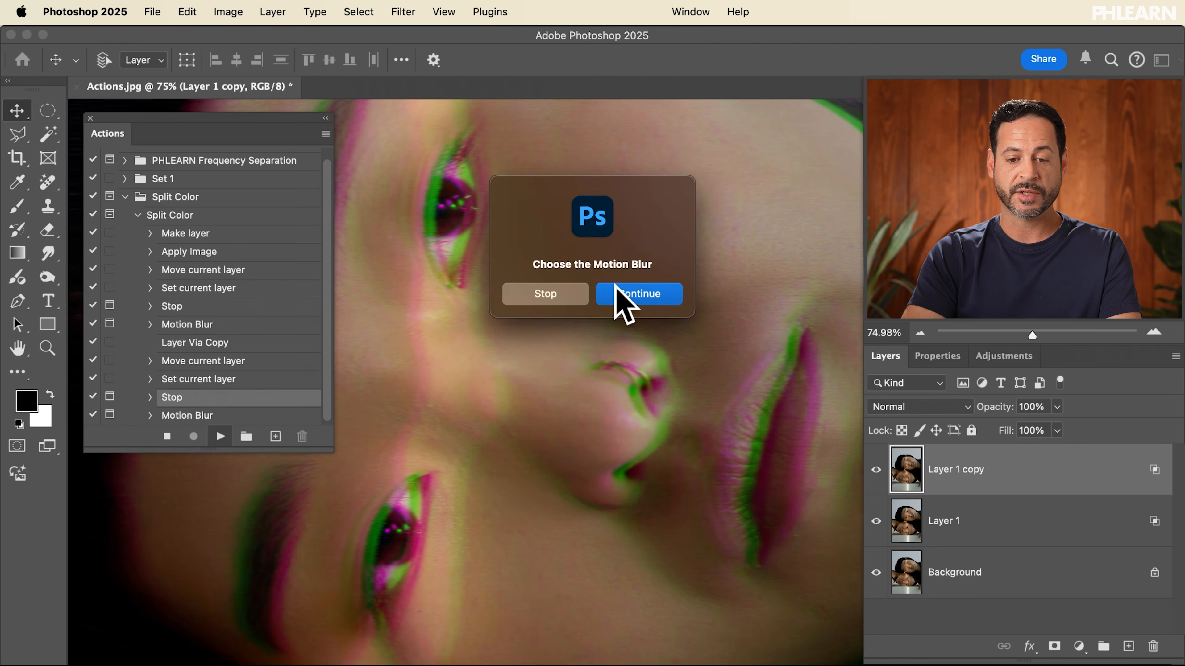
Continue past the second stop, accept the second Motion Blur at 13 pixels, and switch to the Move tool
left_click(620, 293)
key("Tab")
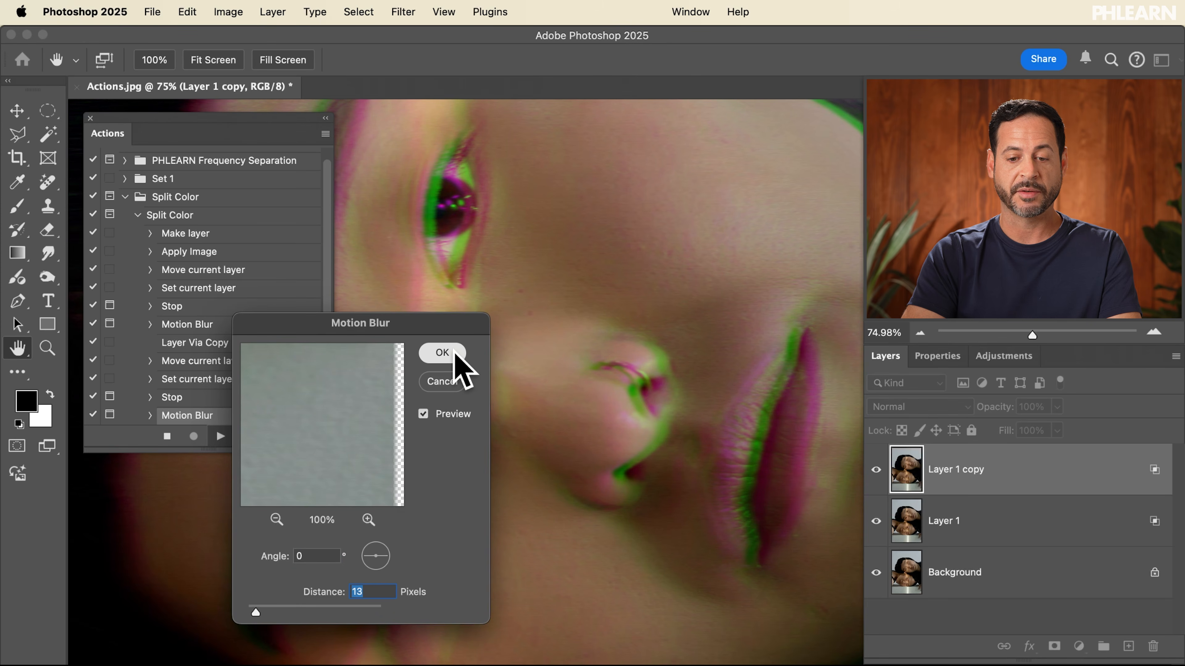
left_click(442, 353)
key("v")
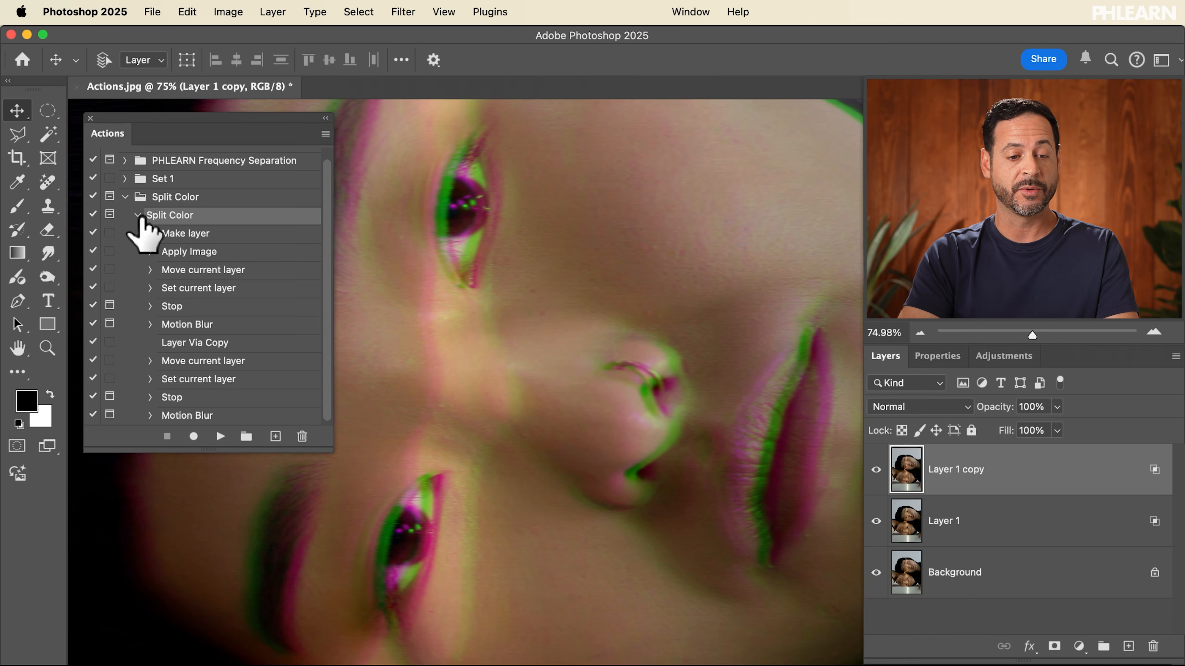
Save the Split Color action set as Split Color.atn in the Actions folder, replacing the existing file
left_click(138, 215)
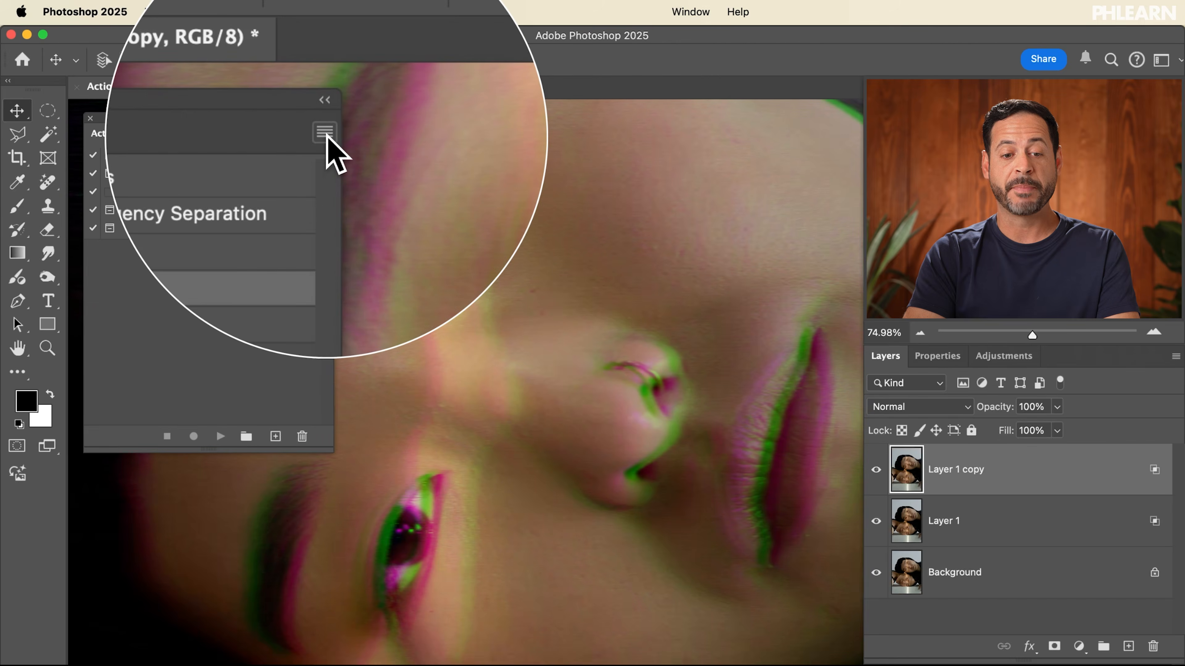
left_click(325, 133)
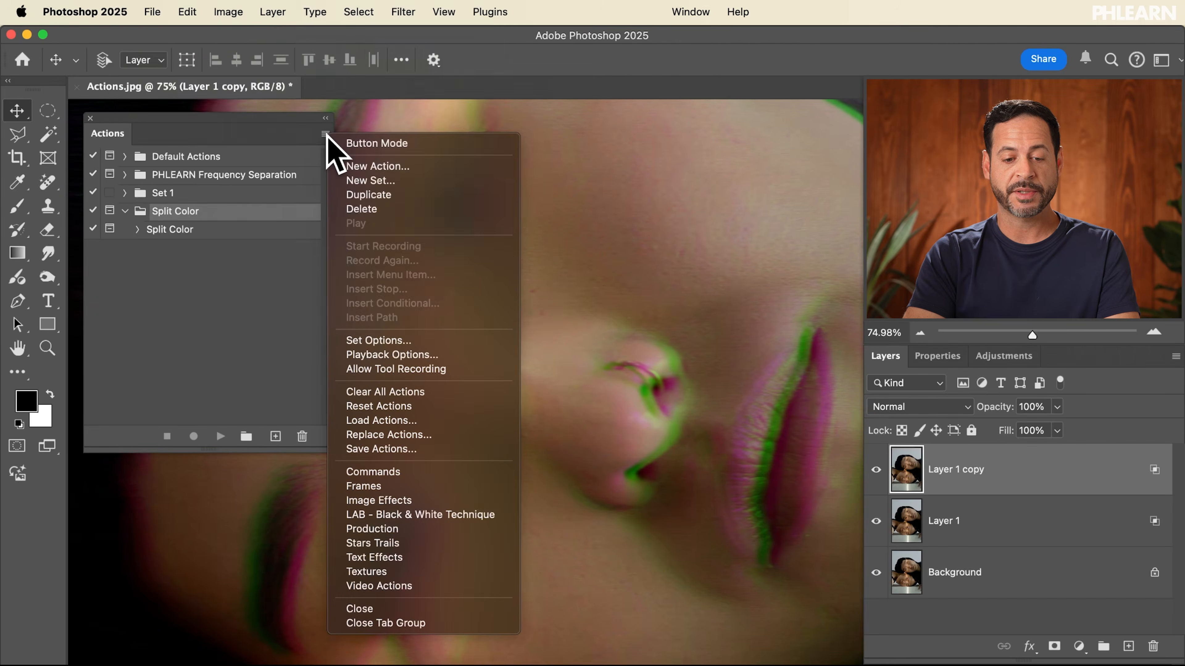
left_click(425, 459)
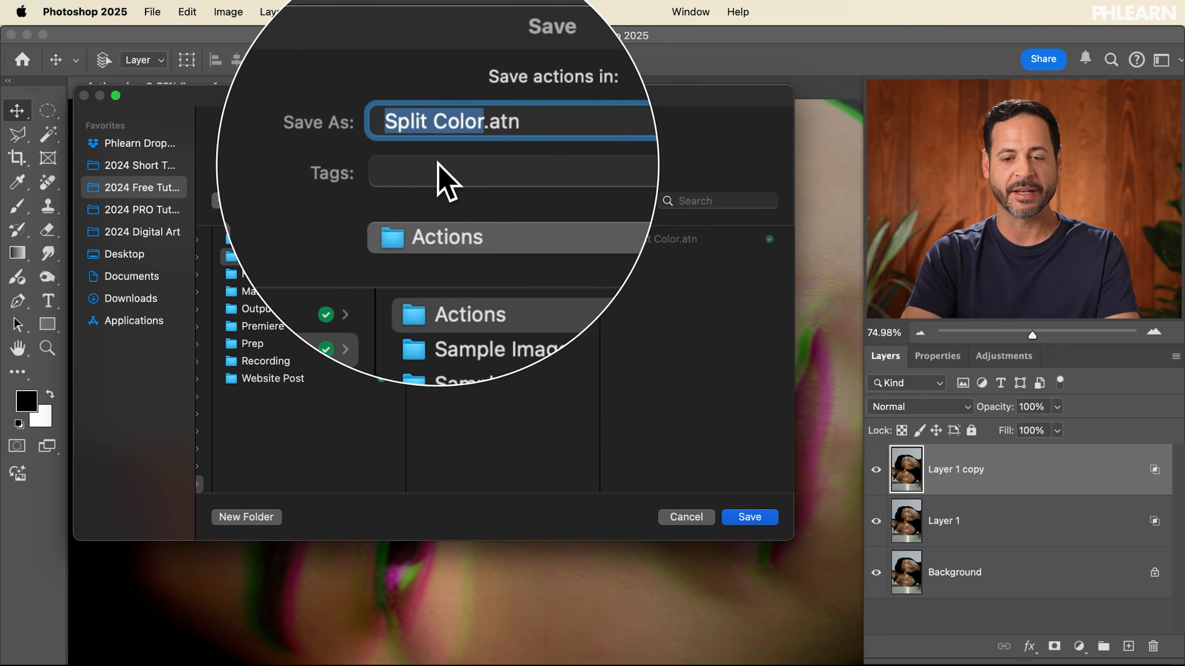
left_click(746, 515)
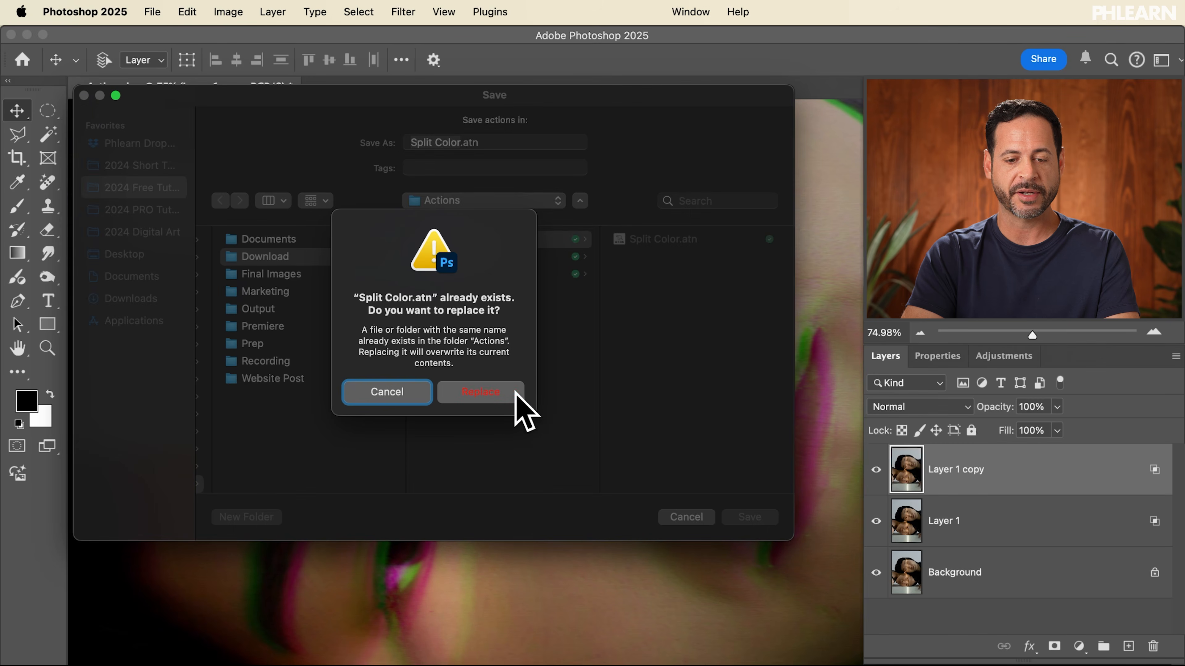
left_click(515, 392)
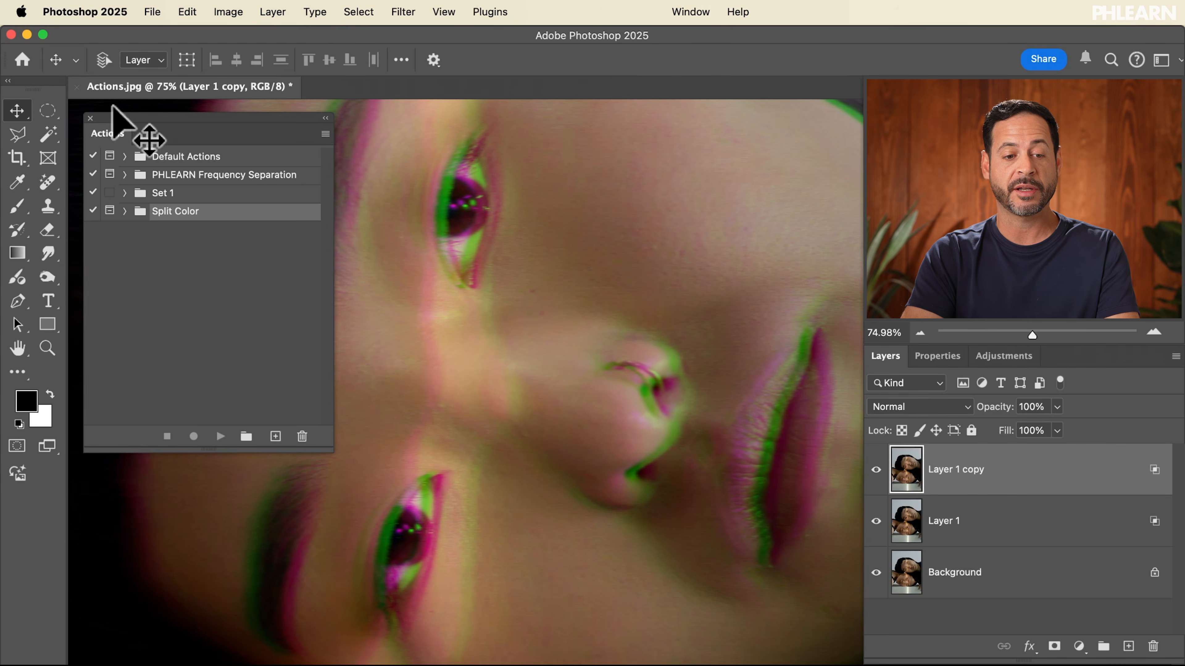
left_click(326, 134)
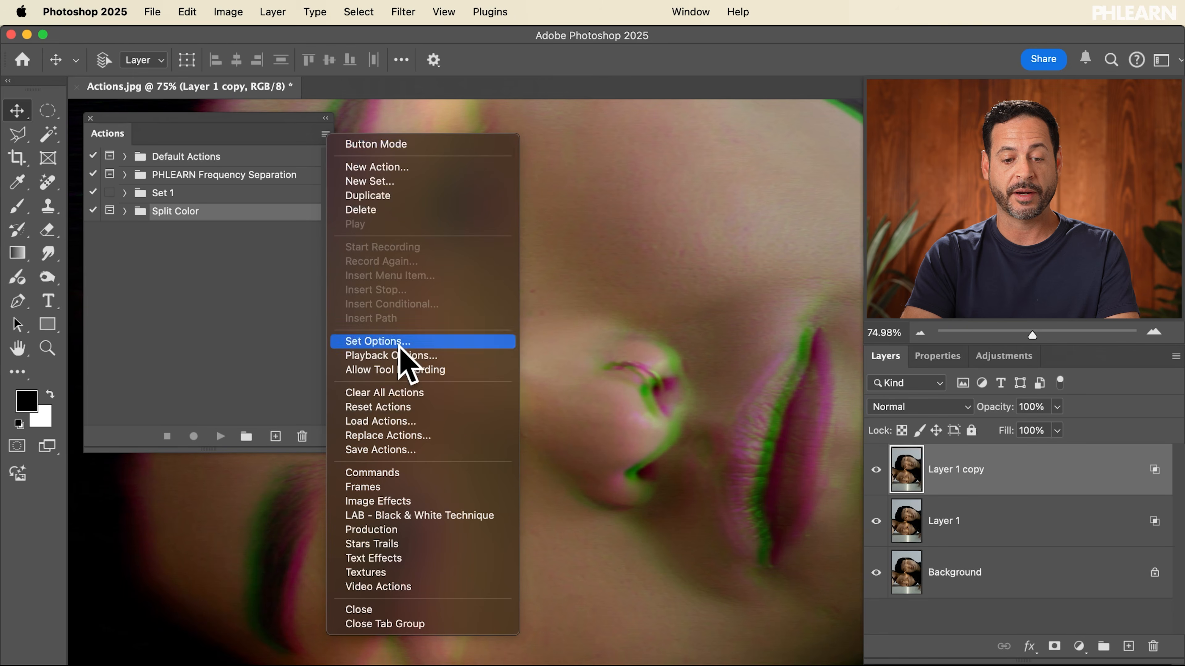
left_click(421, 423)
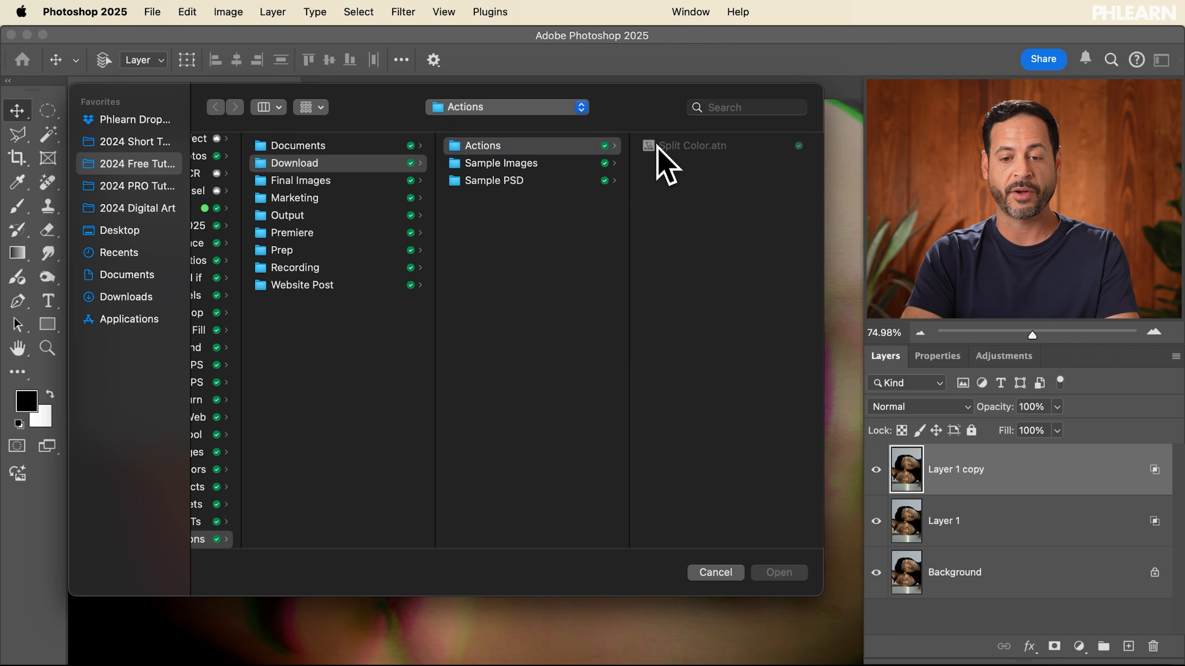
left_click(738, 570)
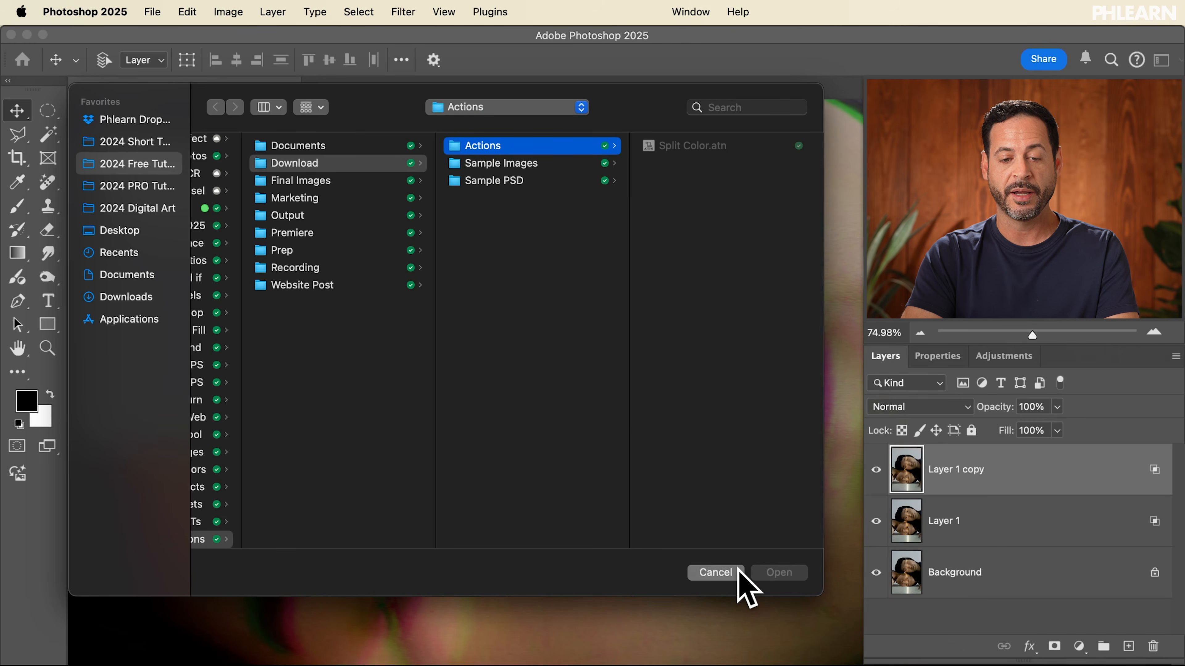